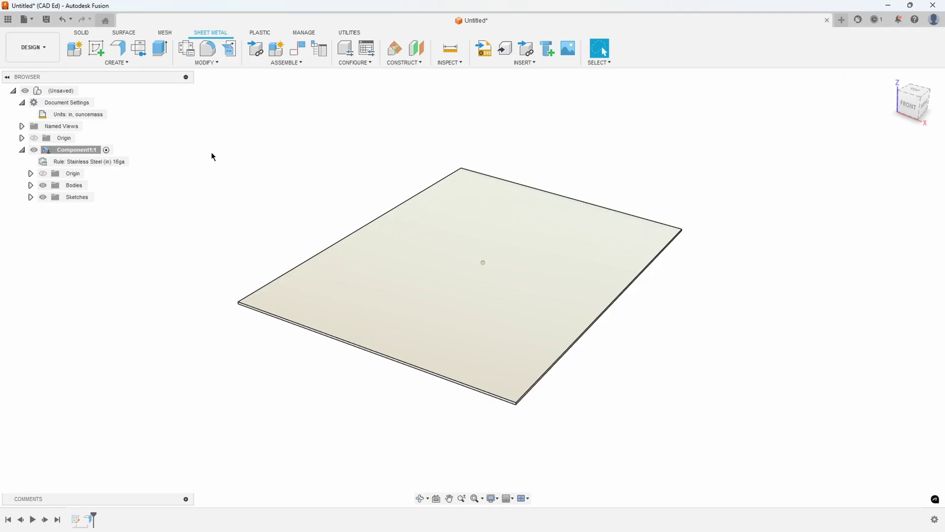
Review the 2 Bend Intersection corner conditions in the Stainless Steel (in) 16ga sheet metal rule without changing them
left_click(207, 63)
left_click(208, 83)
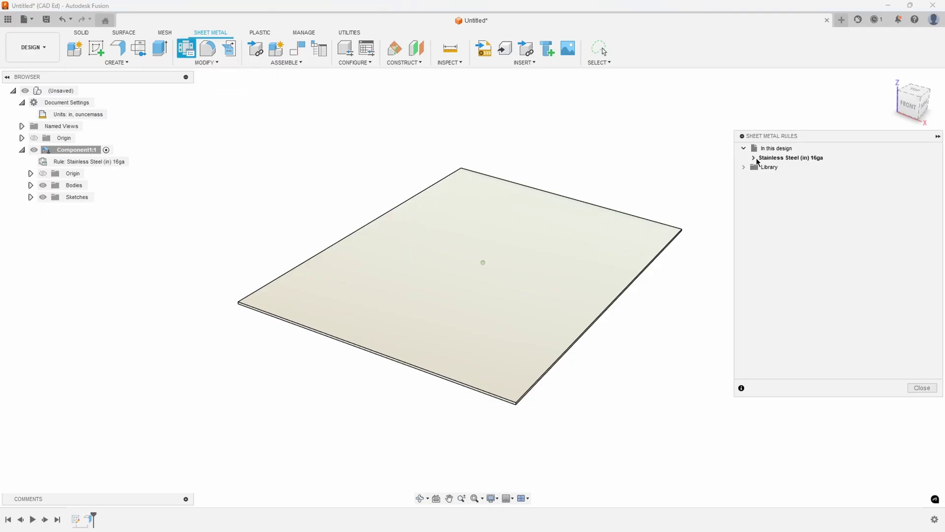
left_click(817, 159)
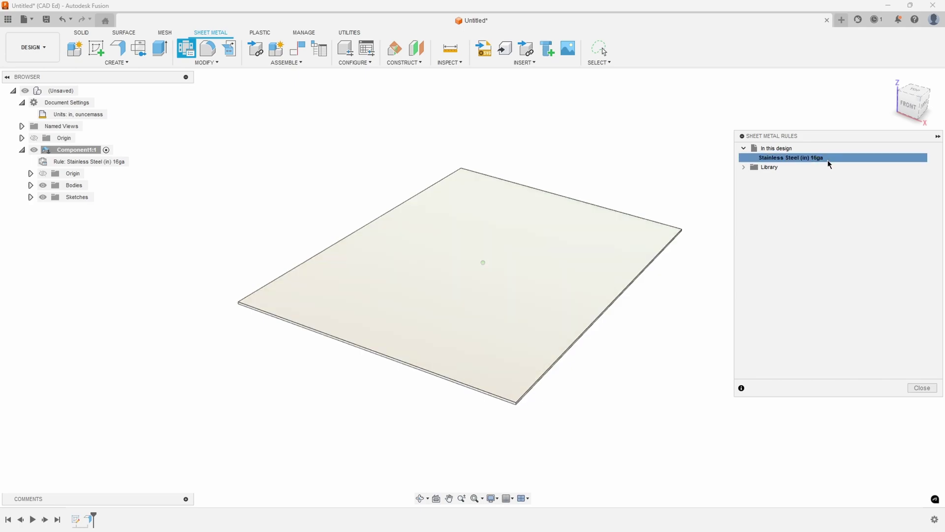
double_click(827, 159)
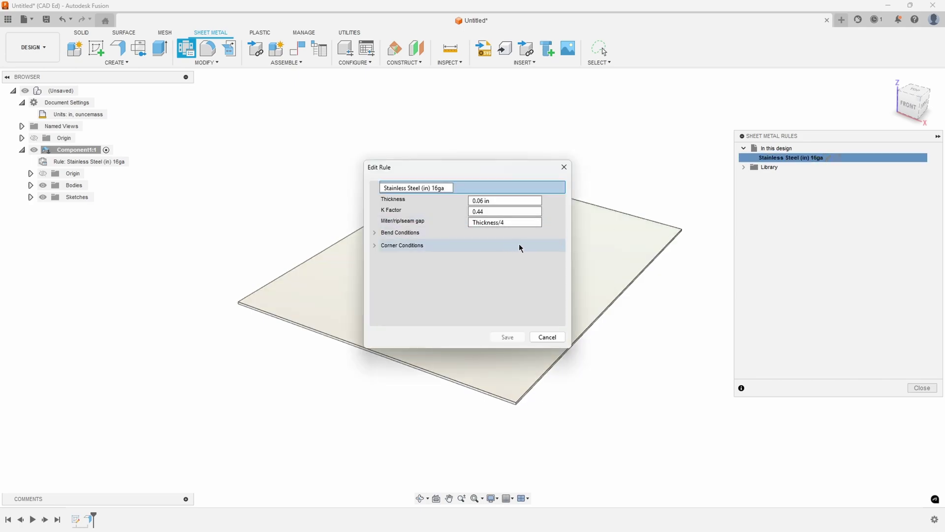
left_click(374, 245)
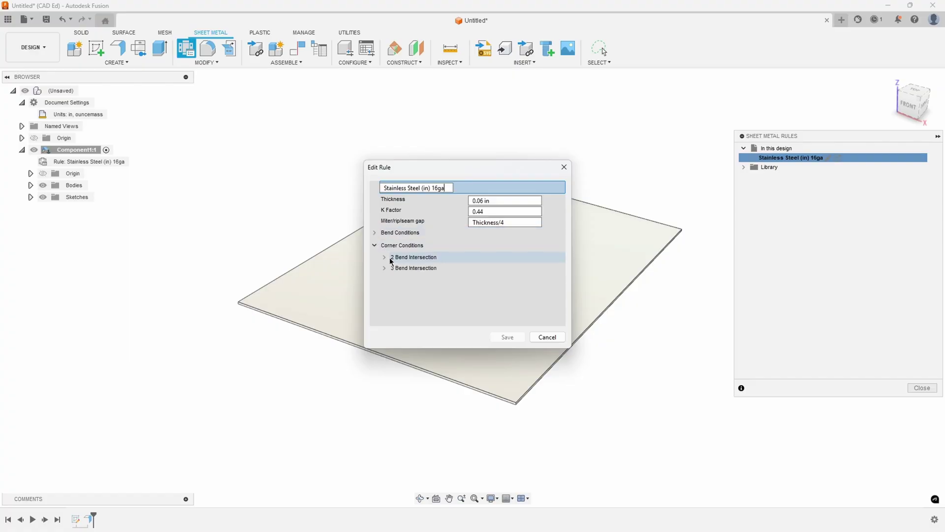
left_click(384, 257)
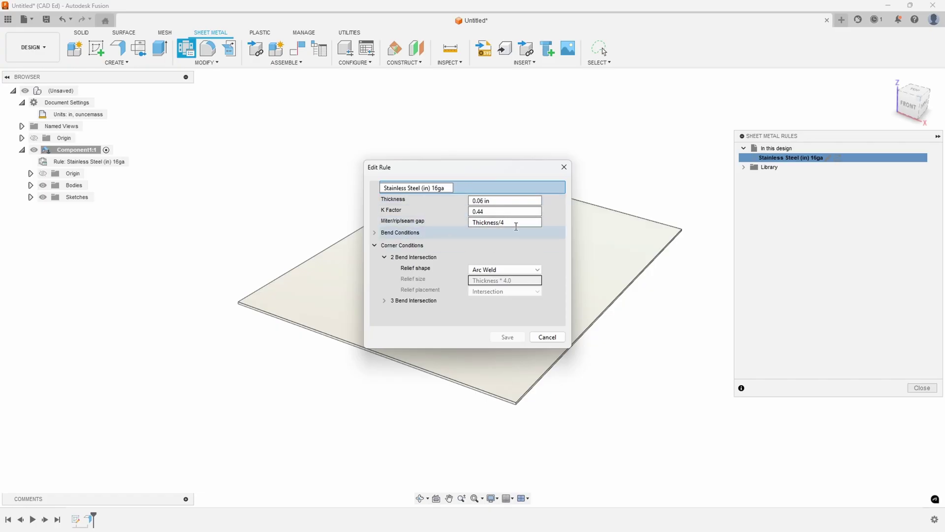
left_click(548, 338)
left_click(921, 388)
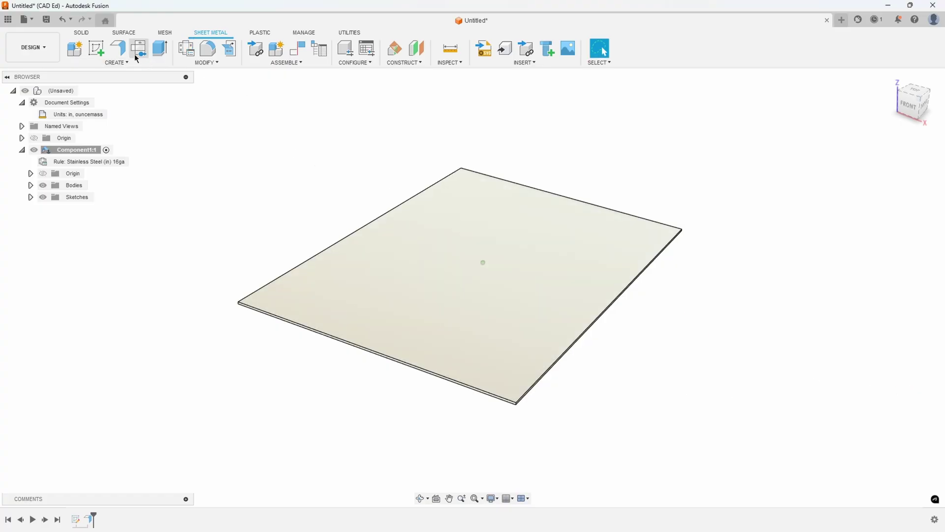
Add a 2 in high, 90-degree edge flange along the plate's long right-hand edge
left_click(118, 49)
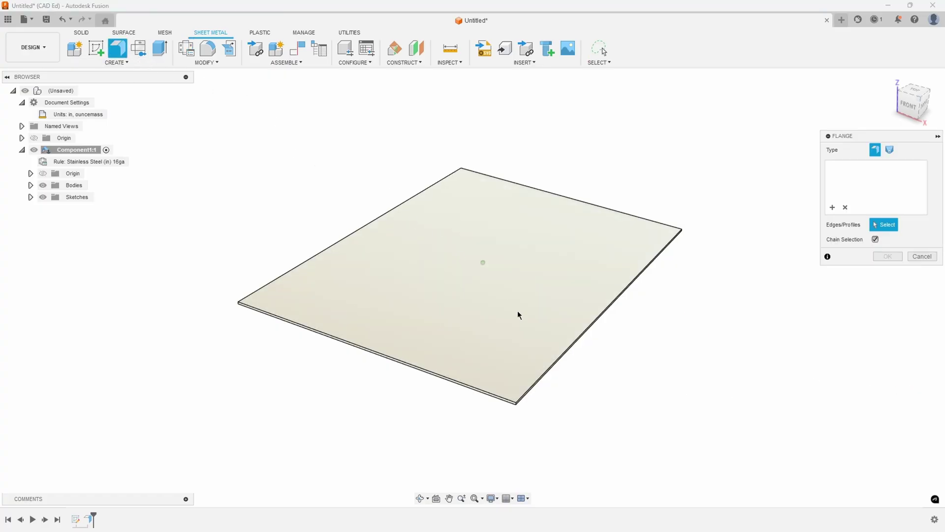
left_click(563, 353)
left_click_drag(609, 298, 624, 224)
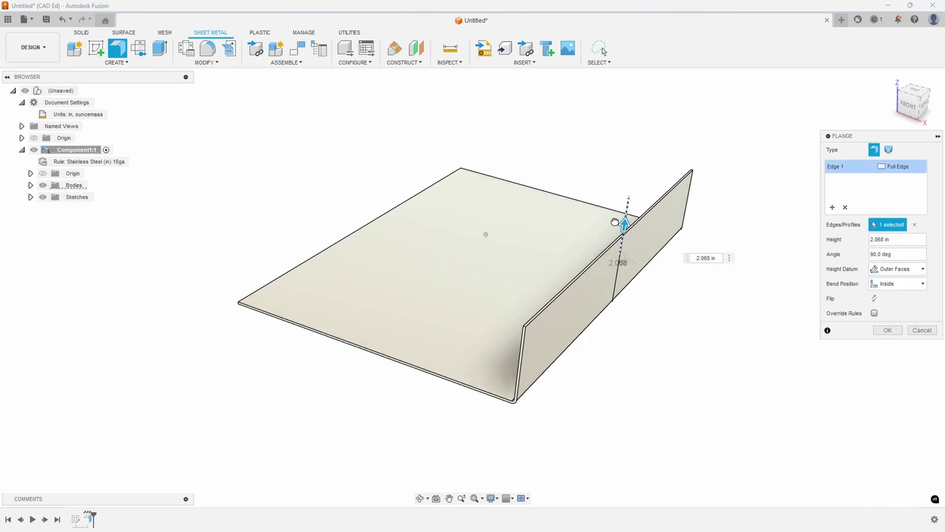
key("Return")
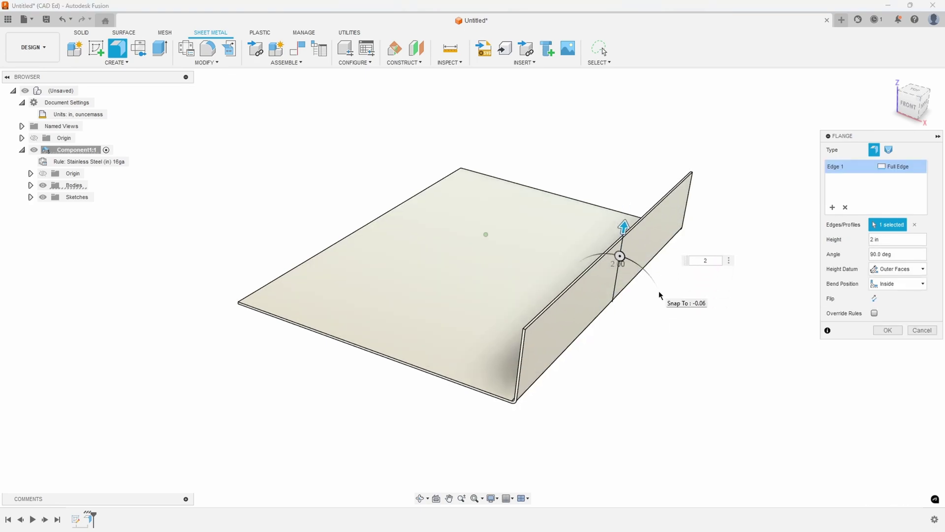
Add a separate 2 in high flange along the plate's short front edge and inspect the corner where both flanges meet
left_click(117, 48)
scroll(463, 322, "up", 2)
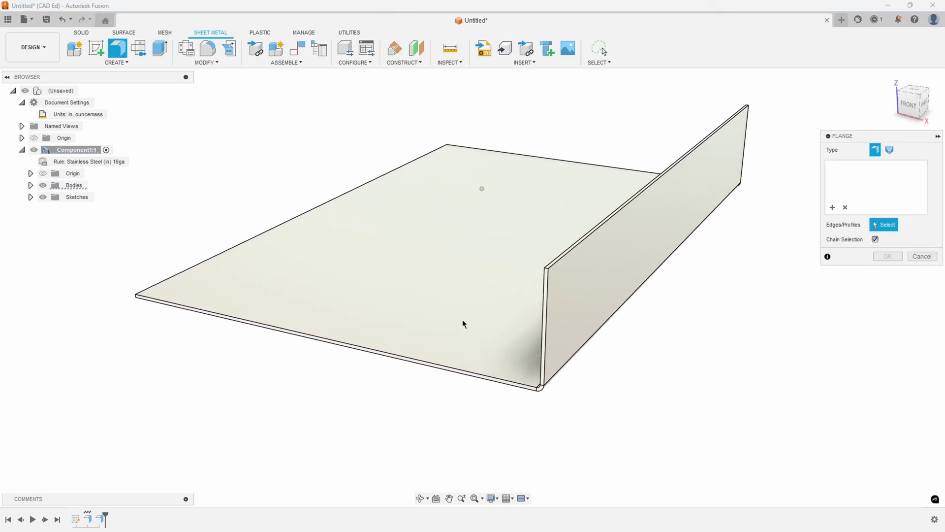
left_click(466, 378)
left_click_drag(308, 329, 313, 287)
key("Return")
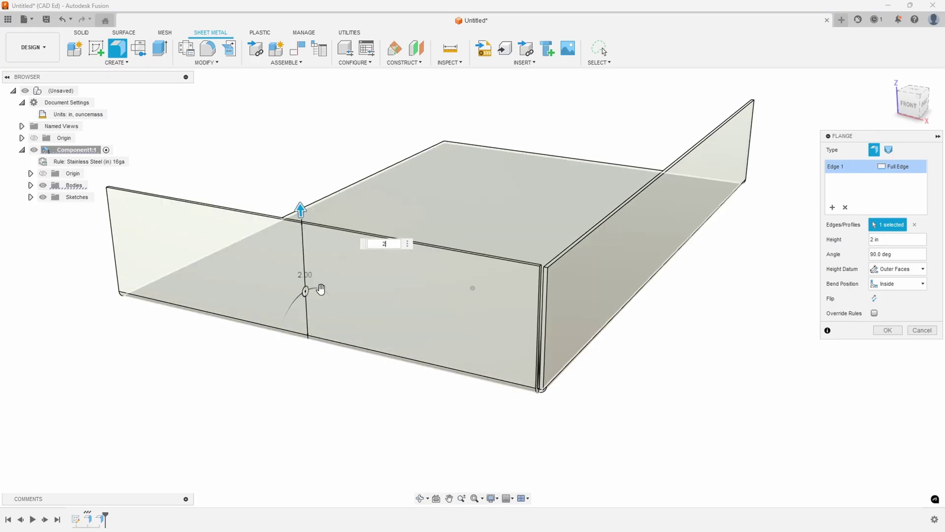
middle_click_drag(665, 393, 623, 358, "shift")
scroll(545, 258, "up", 3)
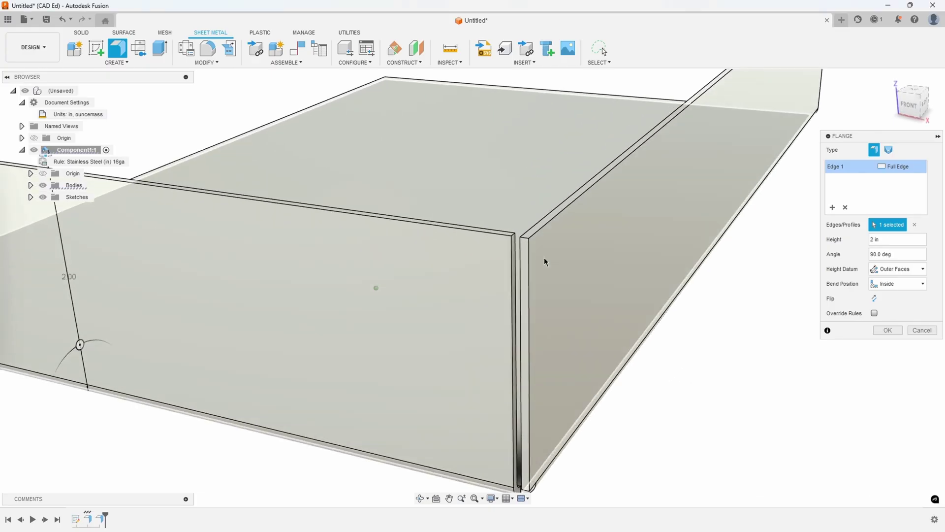
middle_click_drag(544, 258, 565, 297, "shift")
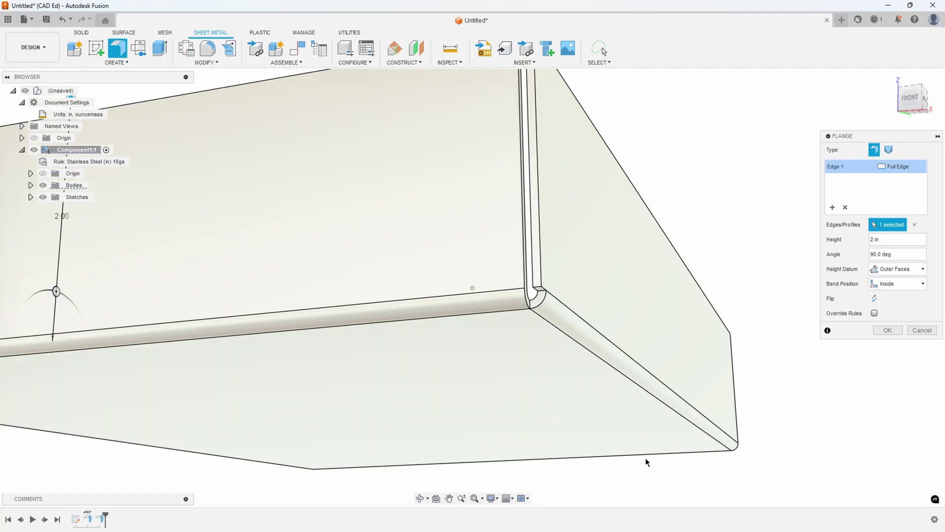
left_click(888, 330)
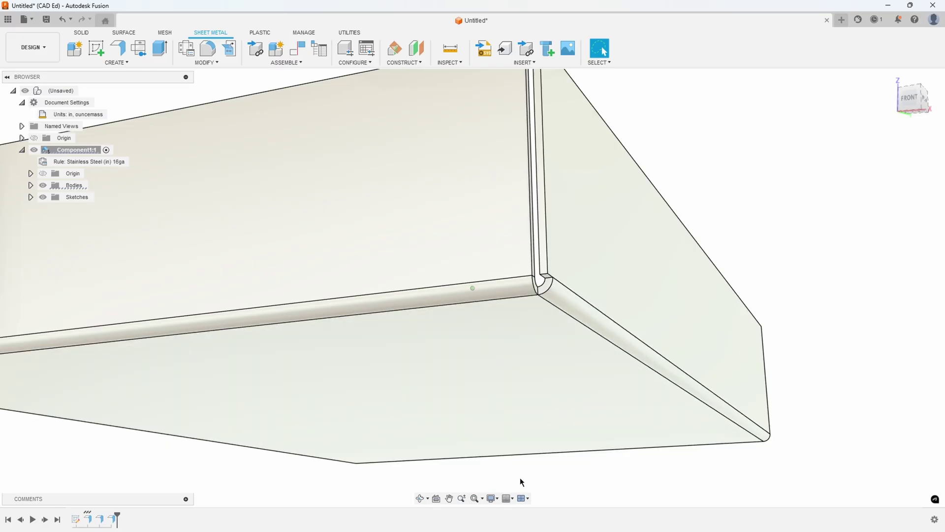
Undo the separate front-edge flange
left_click(63, 22)
middle_click_drag(207, 150, 333, 433, "shift")
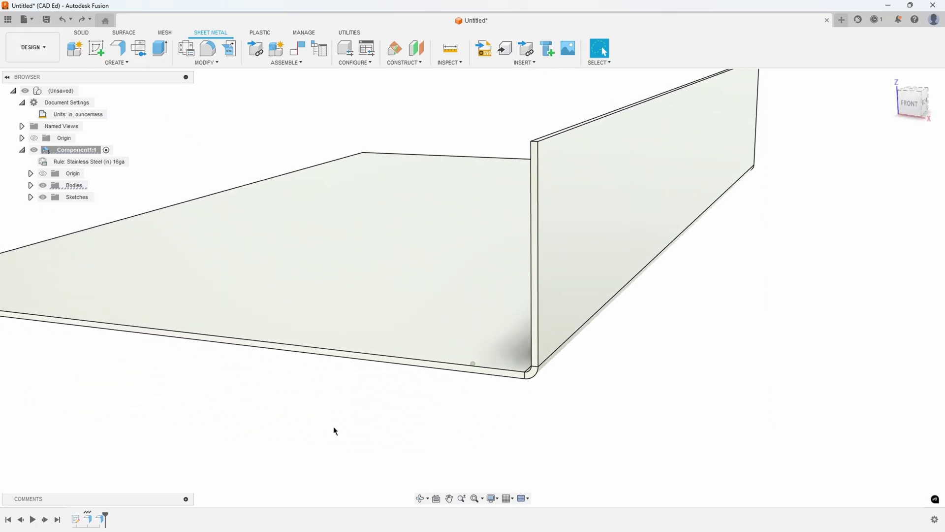
Try adding the front edge to the existing long-edge flange with mitered corners, and inspect the shared corner from below
double_click(103, 520)
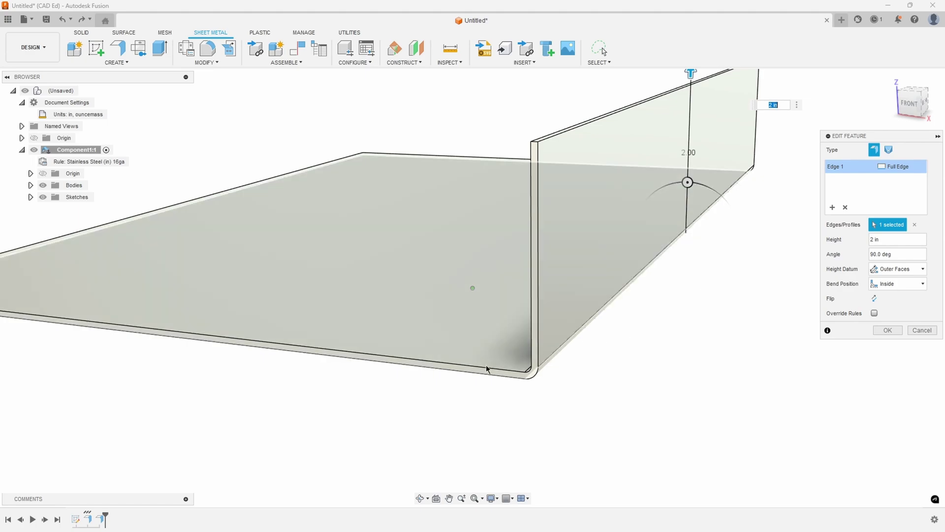
left_click(845, 207)
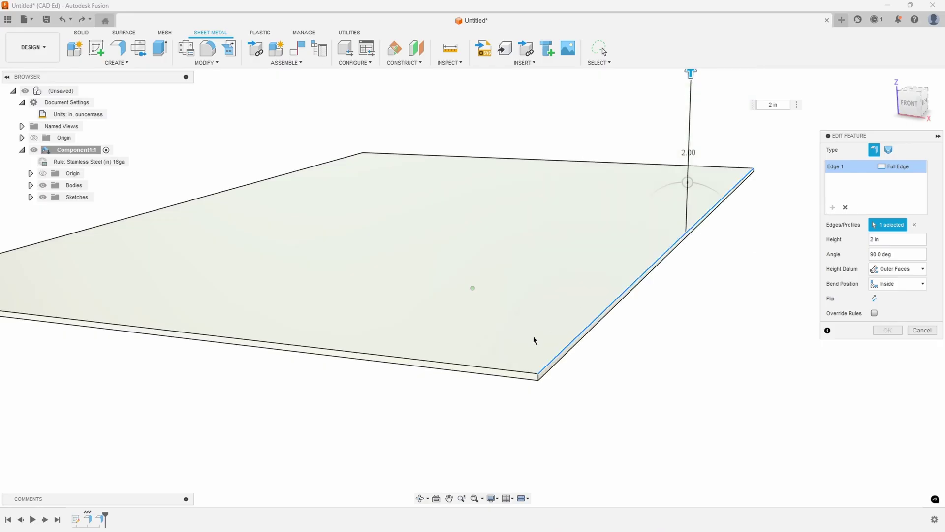
left_click(497, 375)
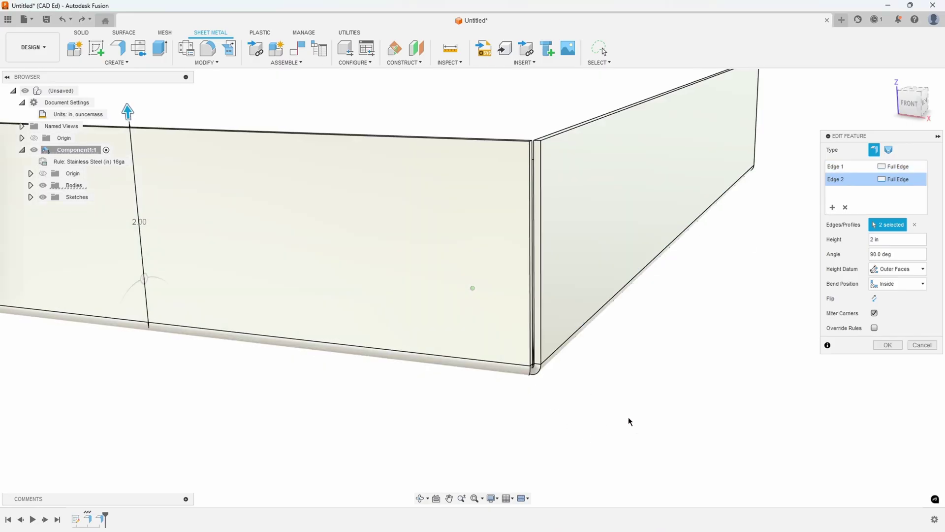
middle_click_drag(628, 417, 515, 235, "shift")
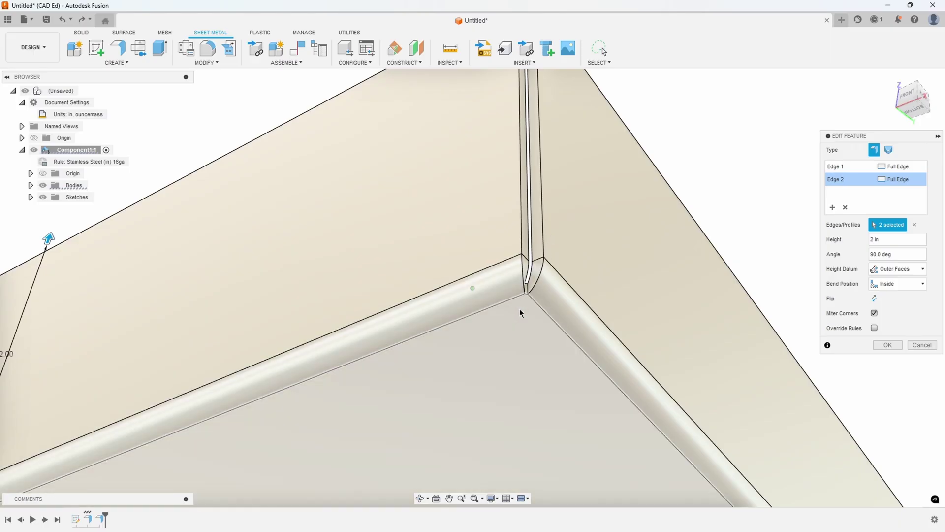
mouse_move(519, 308)
middle_mouse_down("shift")
mouse_move(523, 107)
mouse_move(532, 196)
mouse_move(585, 350)
mouse_move(650, 348)
mouse_move(562, 392)
mouse_move(584, 415)
mouse_move(585, 344)
middle_mouse_up("shift")
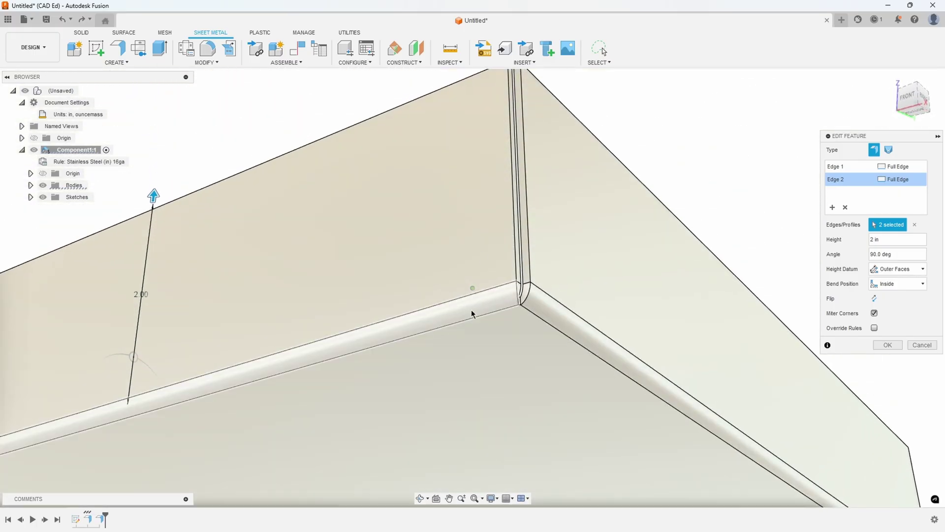
middle_click_drag(625, 359, 669, 413, "shift")
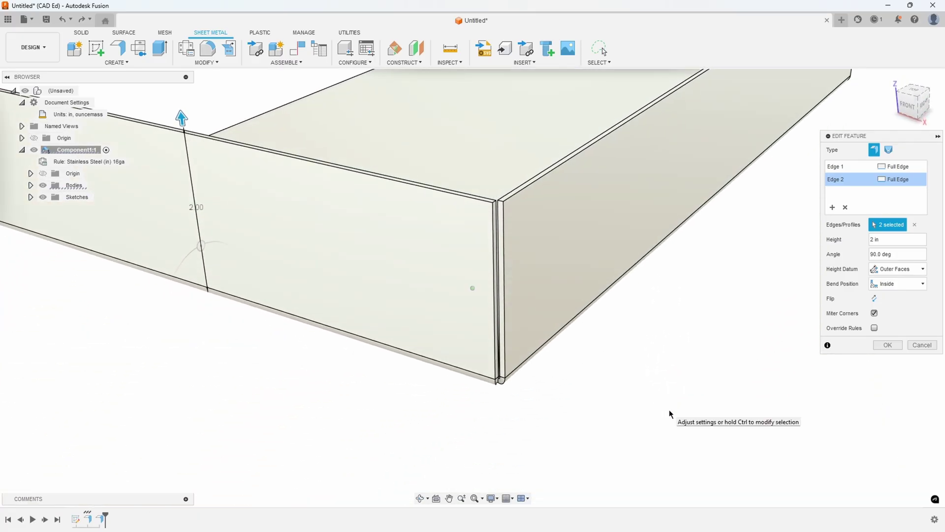
left_click(914, 344)
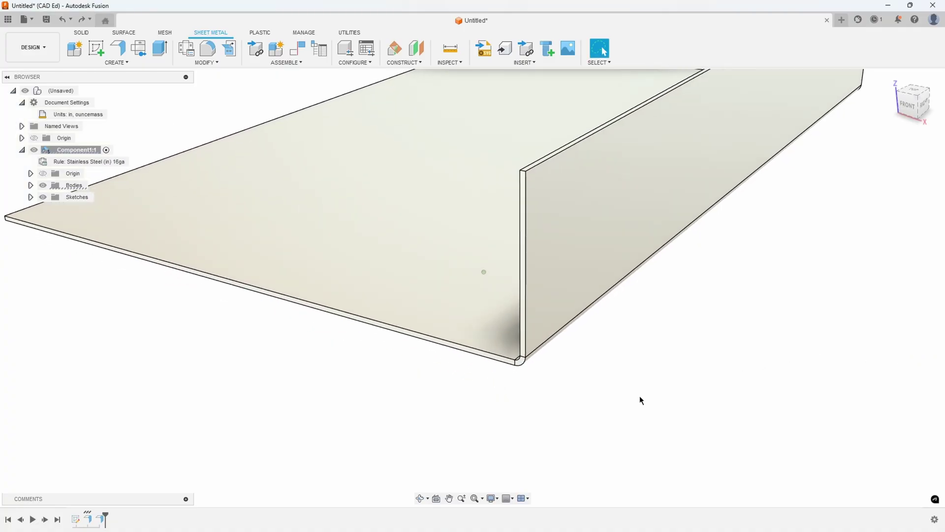
Create one separate flange feature 2 in high on both the short front and back edges of the plate
middle_click_drag(682, 300, 439, 156, "shift")
key("f")
middle_click_drag(286, 189, 513, 359, "shift")
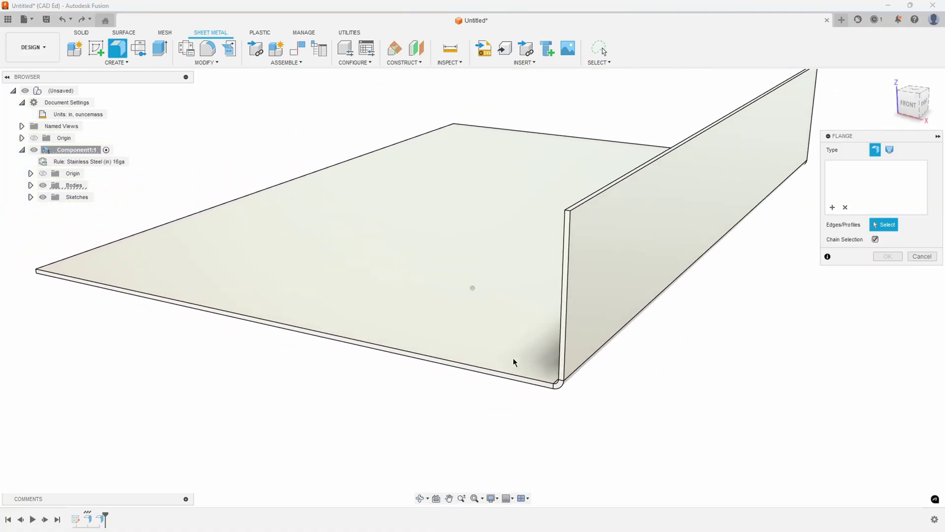
left_click(510, 377)
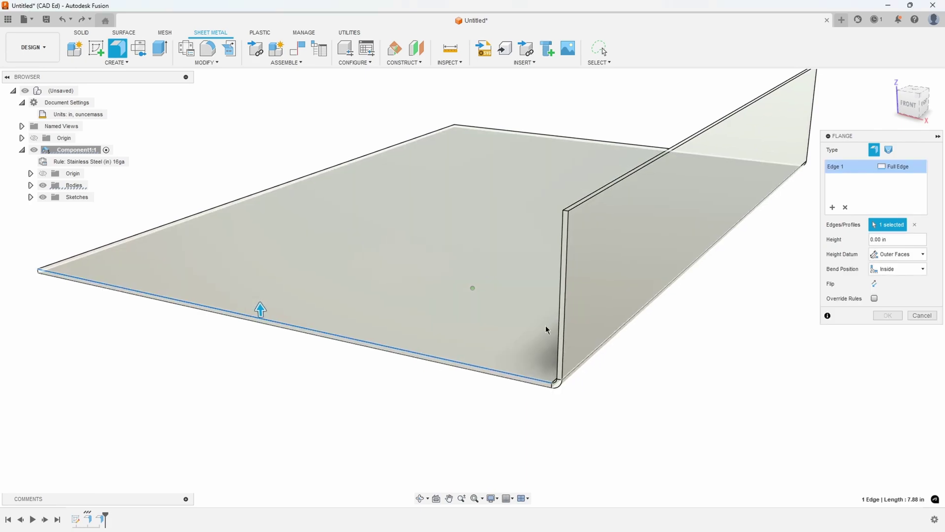
left_click(571, 156)
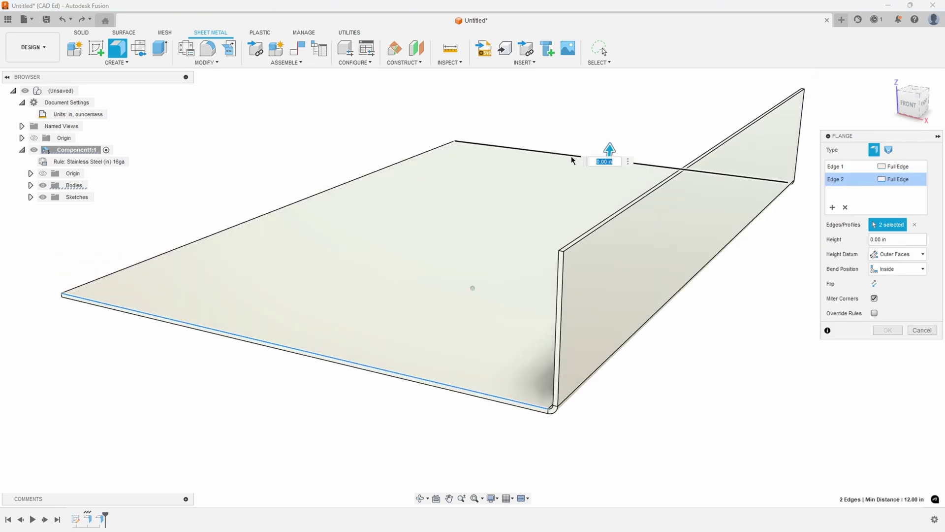
type("3")
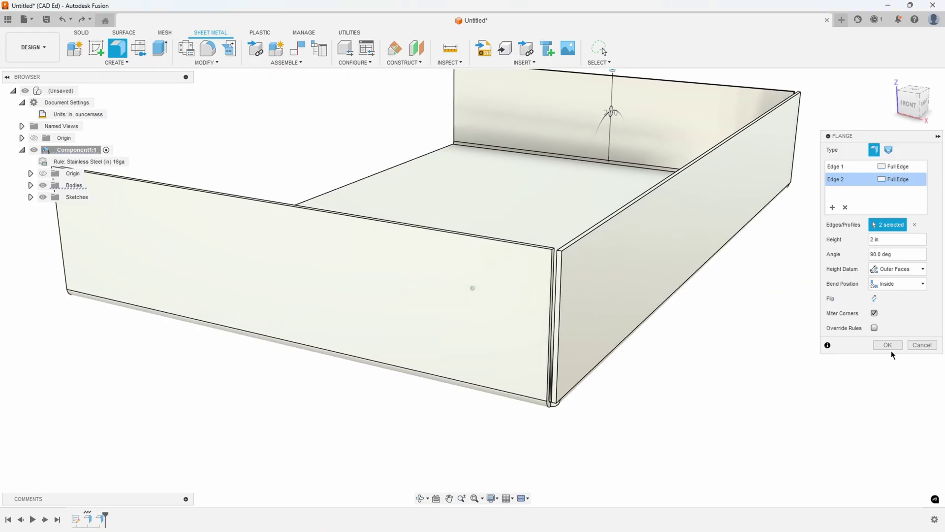
left_click(888, 346)
Try offsetting the front flange's two end faces at the corner gap by about 0.048 in with Press Pull
middle_click_drag(869, 355, 696, 411, "shift")
scroll(619, 363, "up", 8)
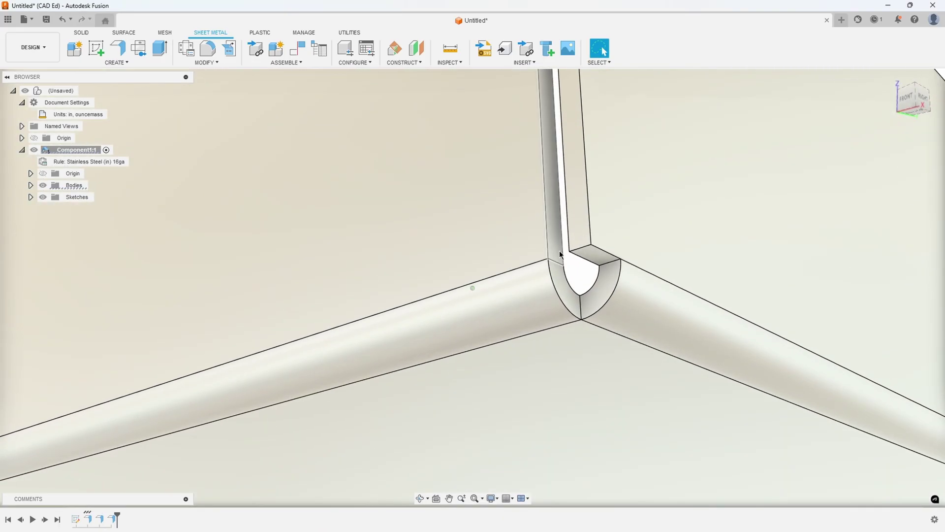
left_click(559, 270)
right_click(558, 277)
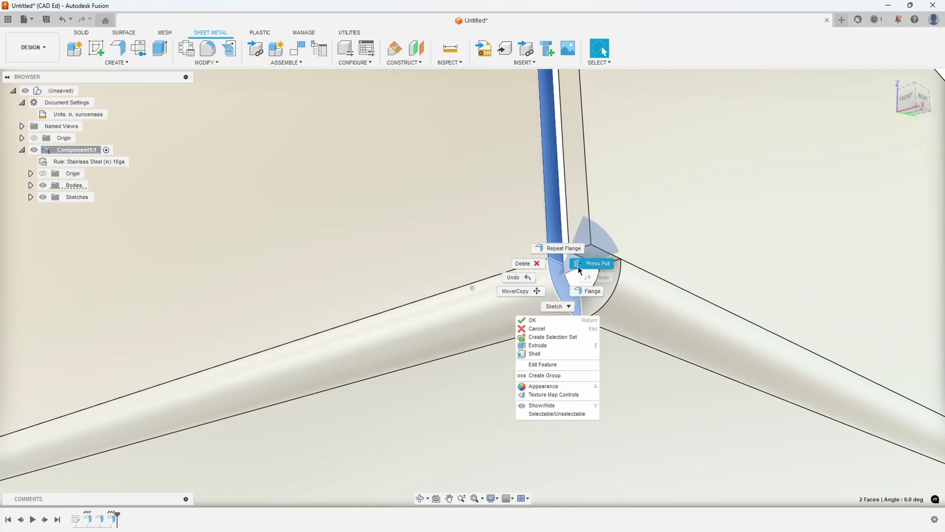
left_click(578, 267)
left_click_drag(551, 288, 570, 295)
middle_click_drag(575, 305, 599, 340, "shift")
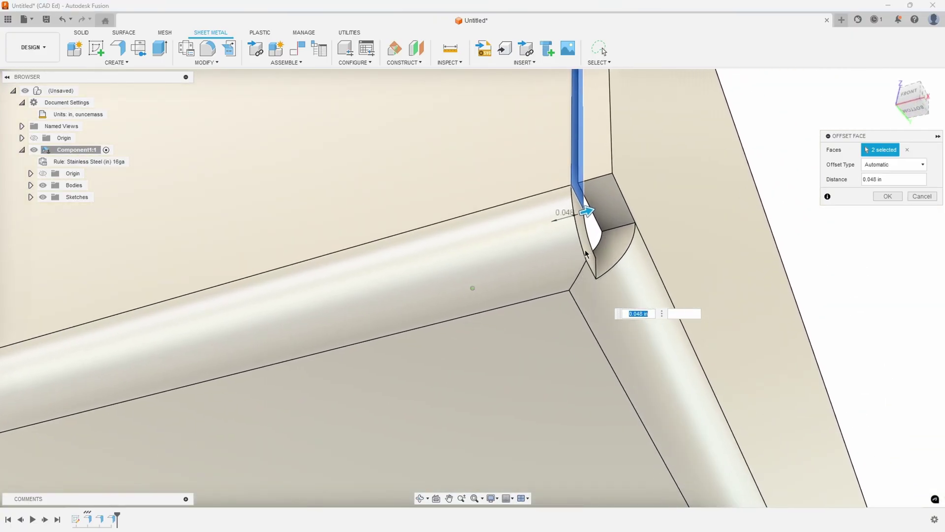
middle_click_drag(884, 377, 913, 273, "shift")
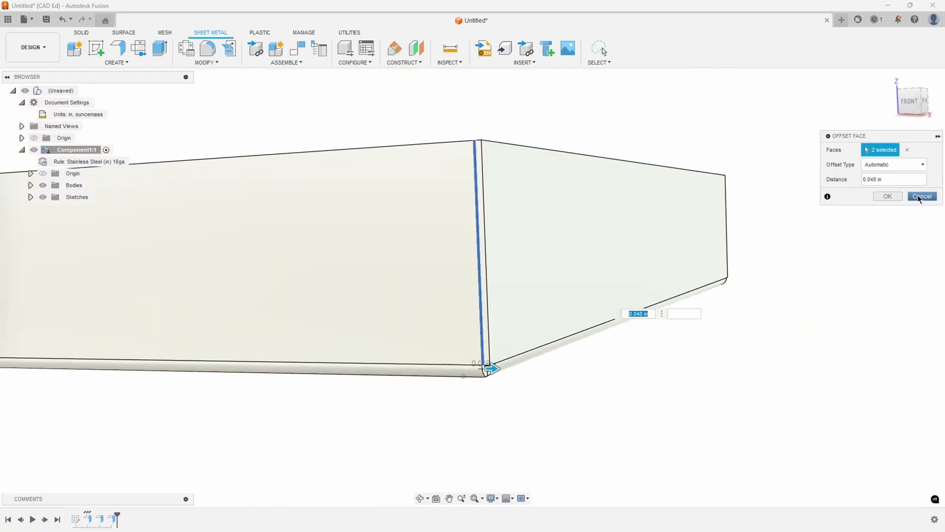
left_click(919, 196)
Undo the combined flange on the front and back edges
middle_click_drag(335, 219, 134, 352, "shift")
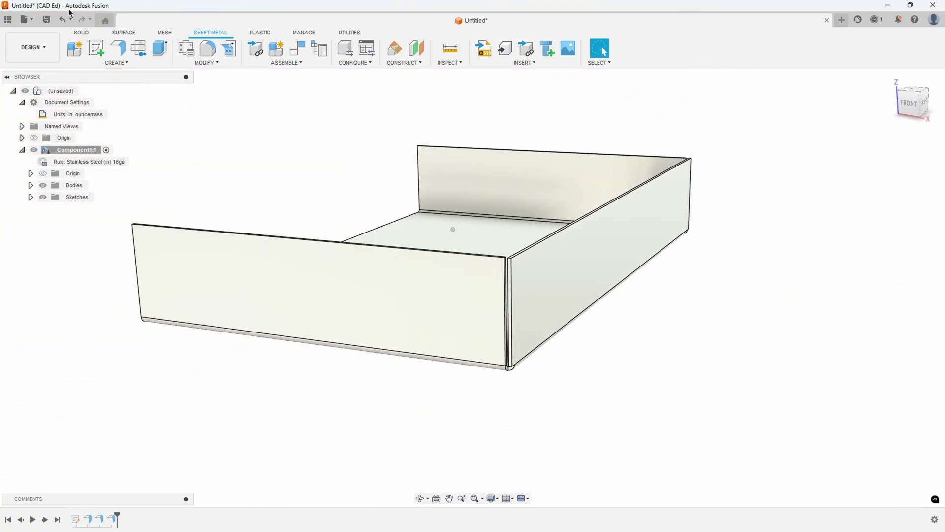
left_click(62, 19)
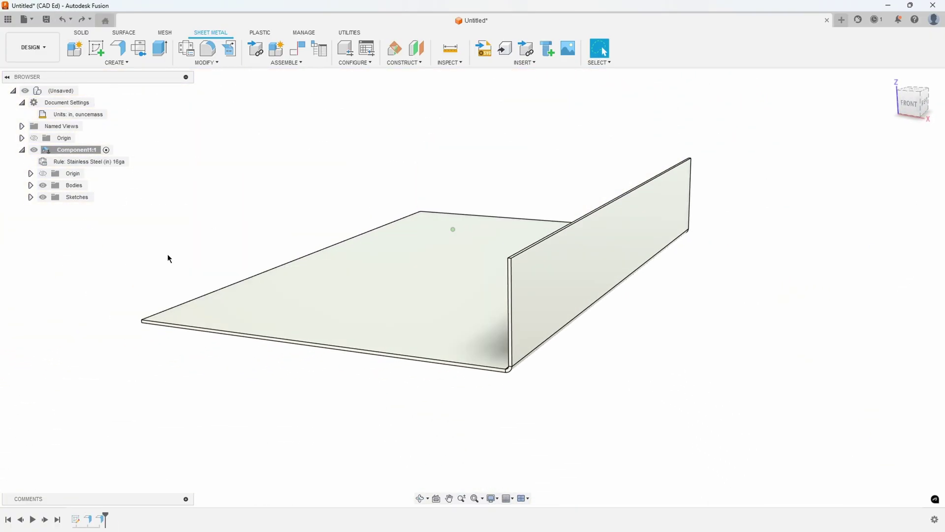
Add the plate's short front and back edges to the existing 2 in long-edge flange, with mitered corners
double_click(104, 521)
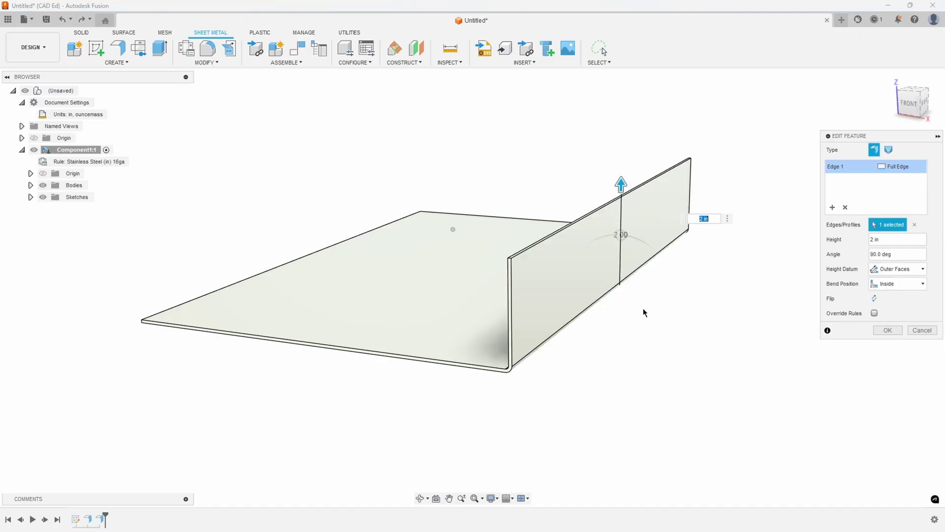
left_click(832, 207)
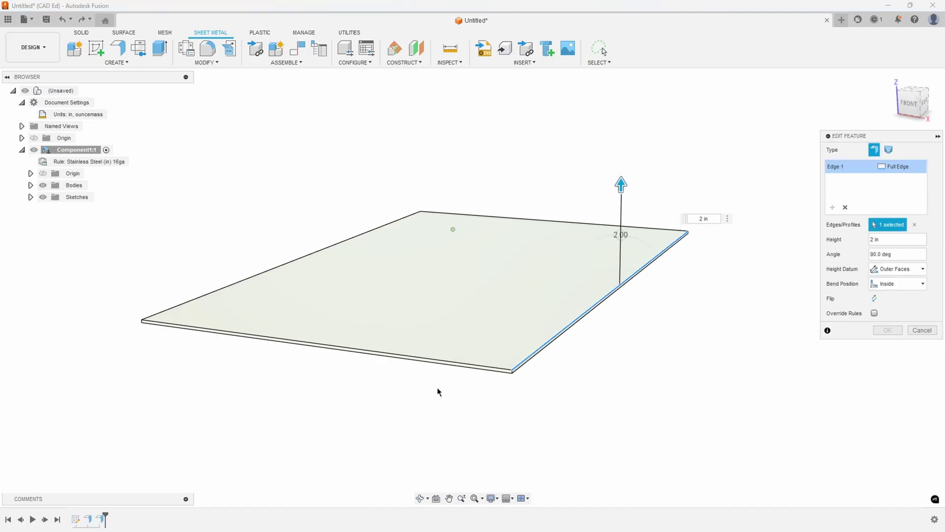
left_click(475, 365)
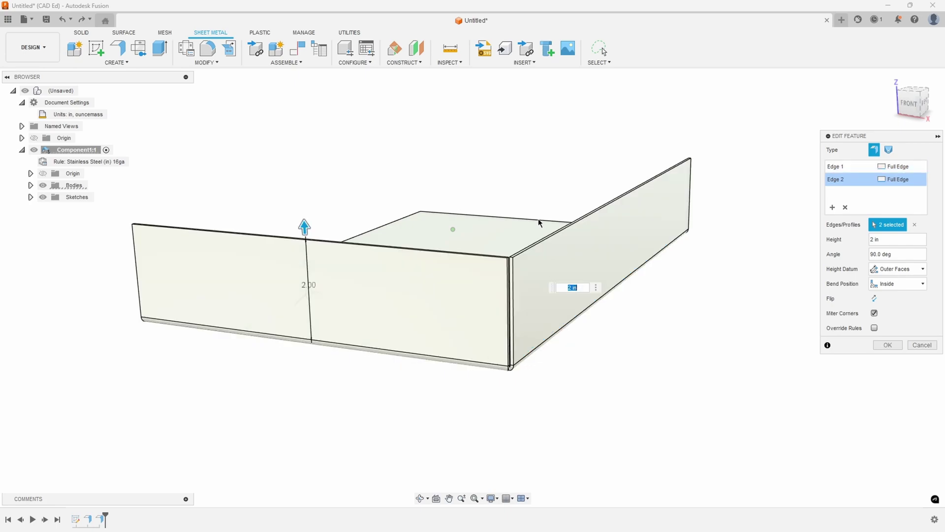
left_click(845, 210)
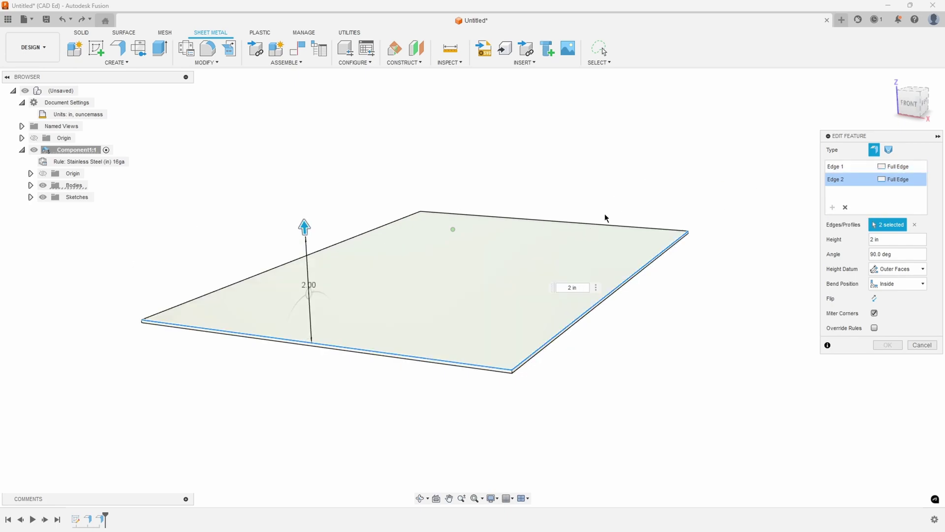
left_click(576, 225)
middle_click_drag(576, 226, 462, 278, "shift")
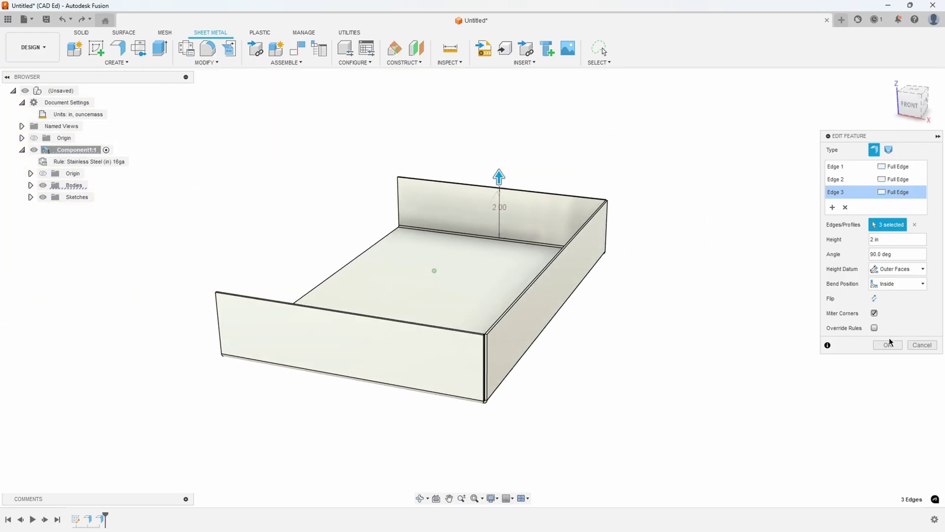
left_click(888, 345)
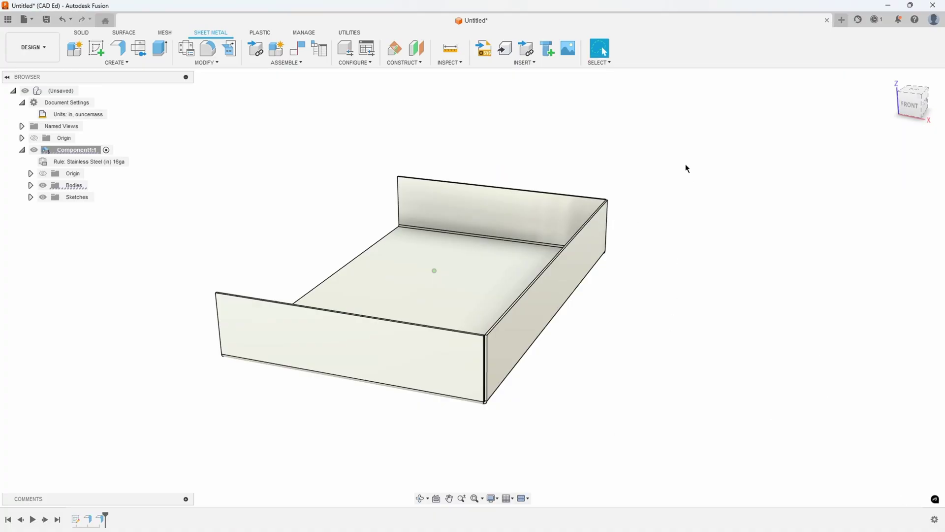
scroll(660, 157, "up", 5)
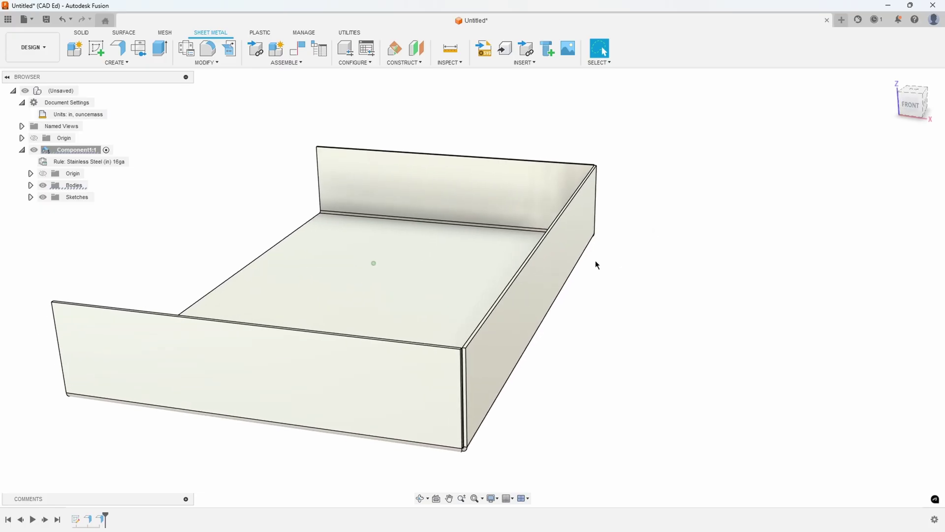
scroll(572, 261, "down", 3)
scroll(563, 258, "down", 1)
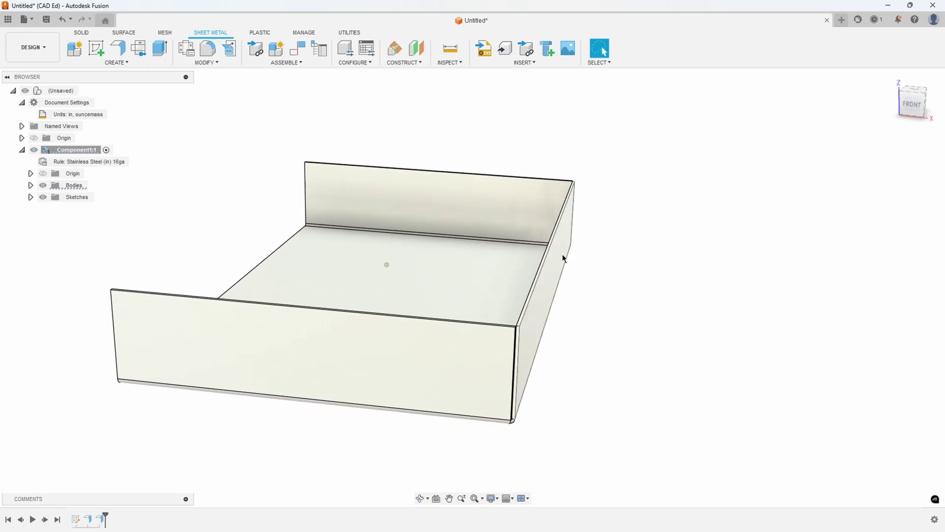
middle_click_drag(747, 245, 511, 247, "shift")
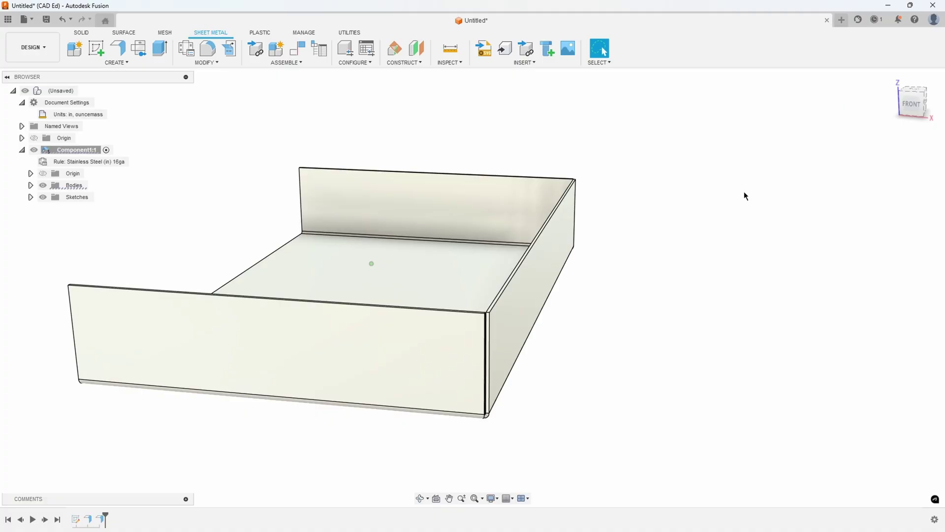
middle_click_drag(744, 196, 714, 182, "shift")
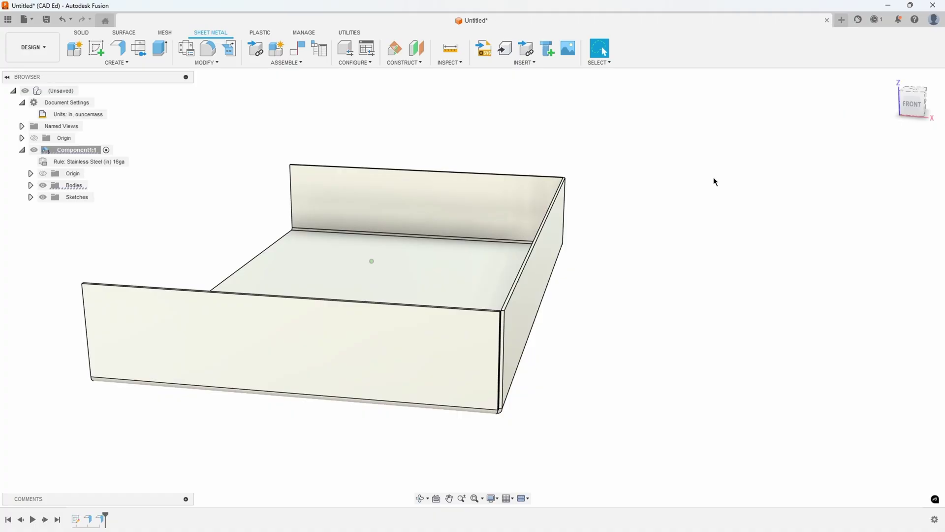
Add an outward tab flange centered on the long flange's upper edge, symmetric with a 1 in distance and about 1.951 in high
left_click(122, 53)
scroll(539, 226, "up", 3)
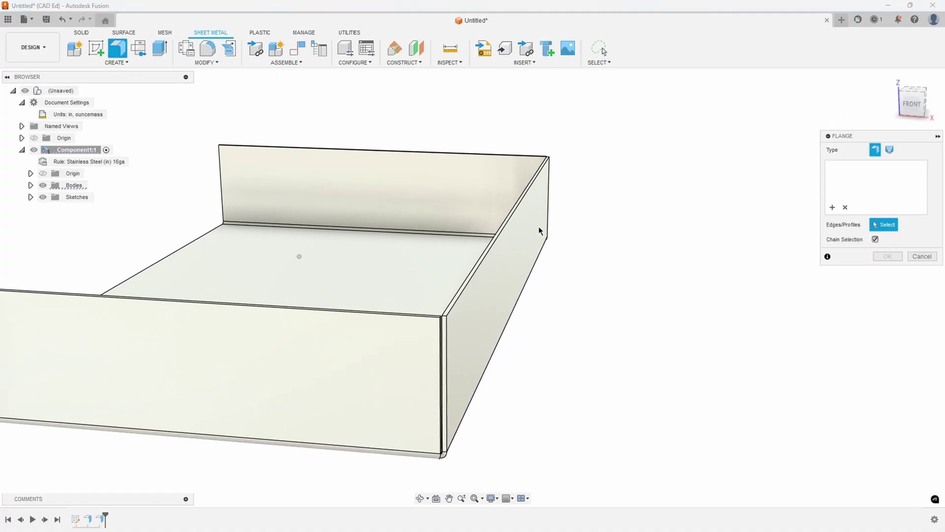
left_click(509, 223)
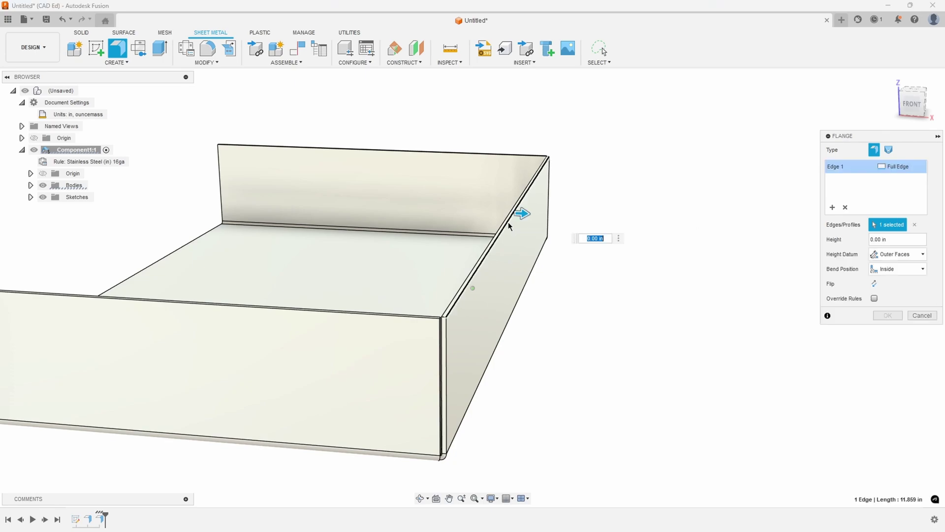
middle_click_drag(512, 216, 525, 220, "shift")
left_click_drag(508, 216, 613, 221)
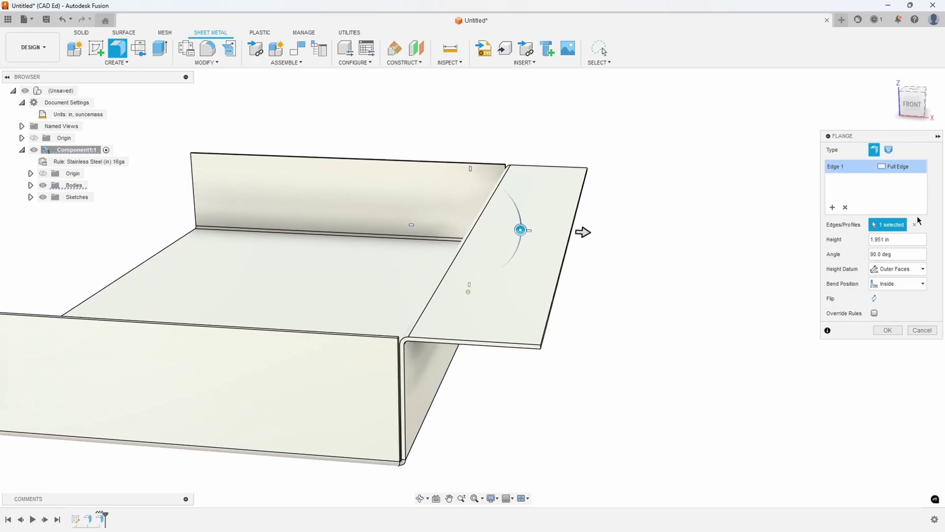
left_click(903, 166)
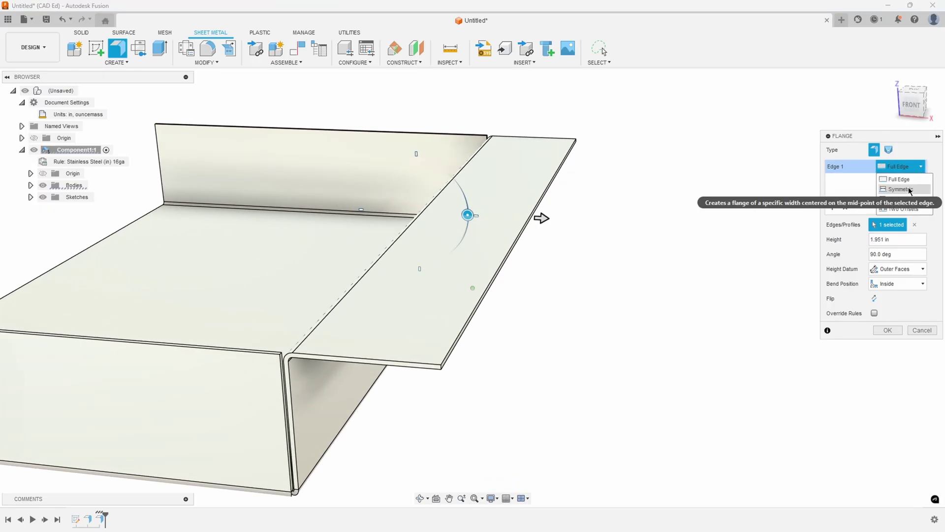
left_click(894, 188)
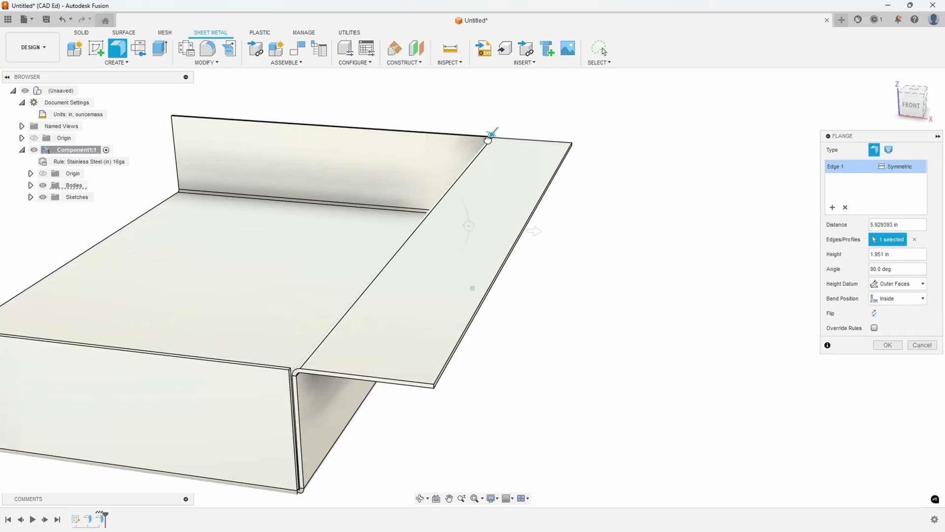
left_click_drag(488, 139, 455, 197)
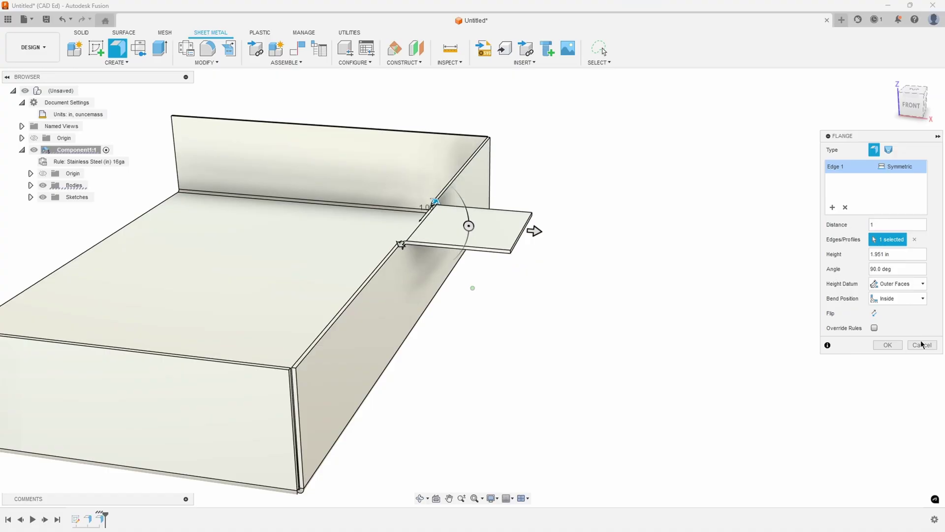
left_click(887, 345)
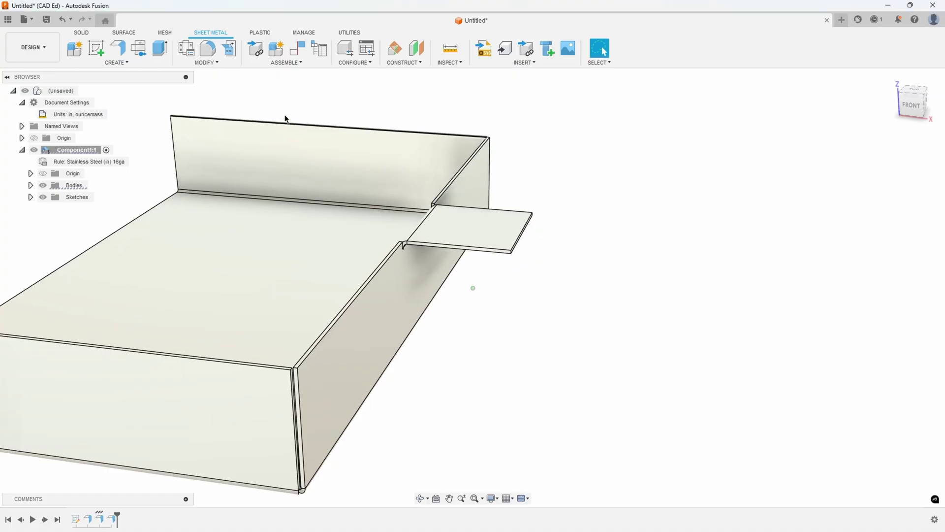
Add a full-edge flange on the tab's outer edge, about 1.865 in high and angled upward at 30 degrees
left_click(118, 48)
scroll(517, 235, "up", 1)
left_click(526, 240)
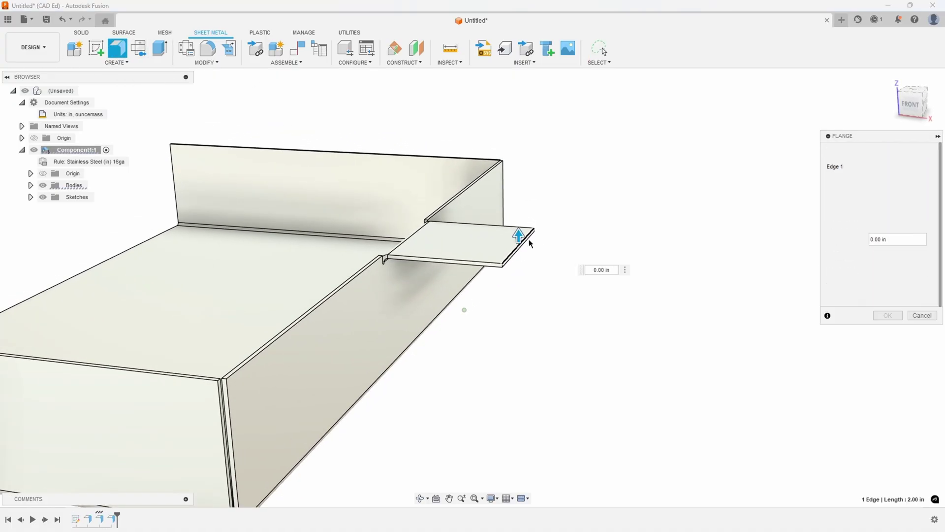
left_click_drag(522, 240, 569, 223)
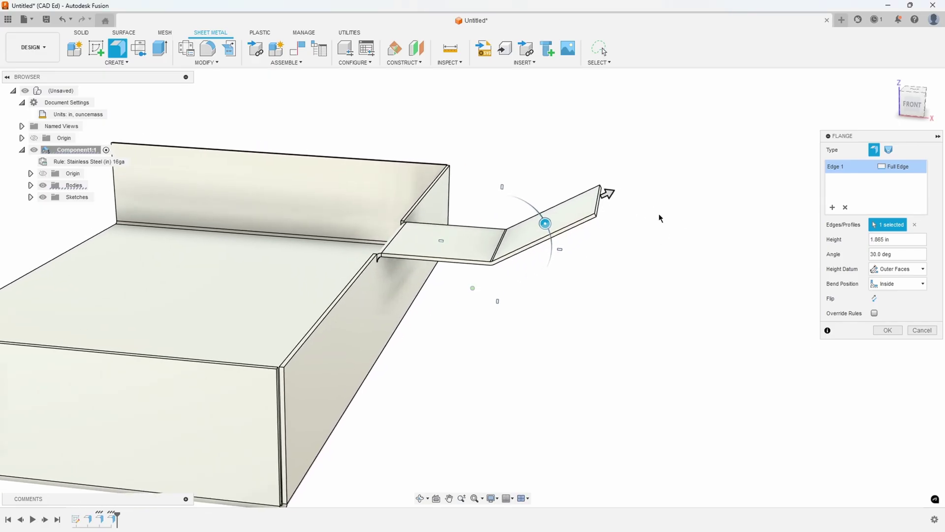
left_click(887, 330)
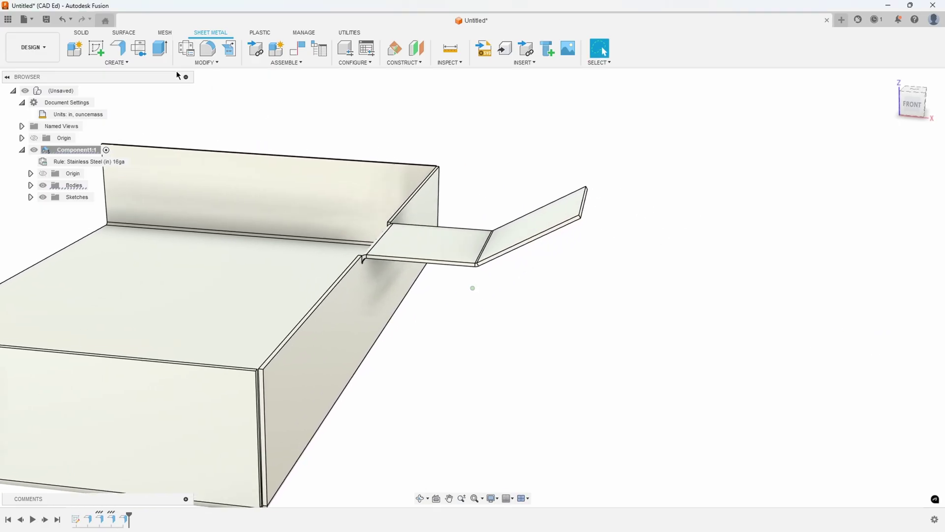
Try a further full-edge flange on the angled tab's end, bent 30 degrees back to horizontal and about 4.054 in high
left_click(118, 49)
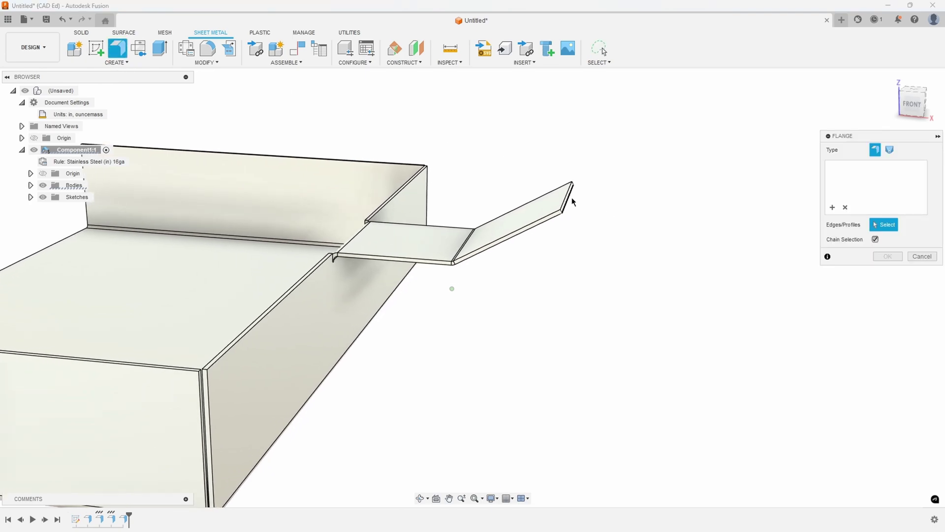
left_click(572, 198)
left_click_drag(575, 202, 630, 319)
middle_click_drag(520, 215, 654, 278, "shift")
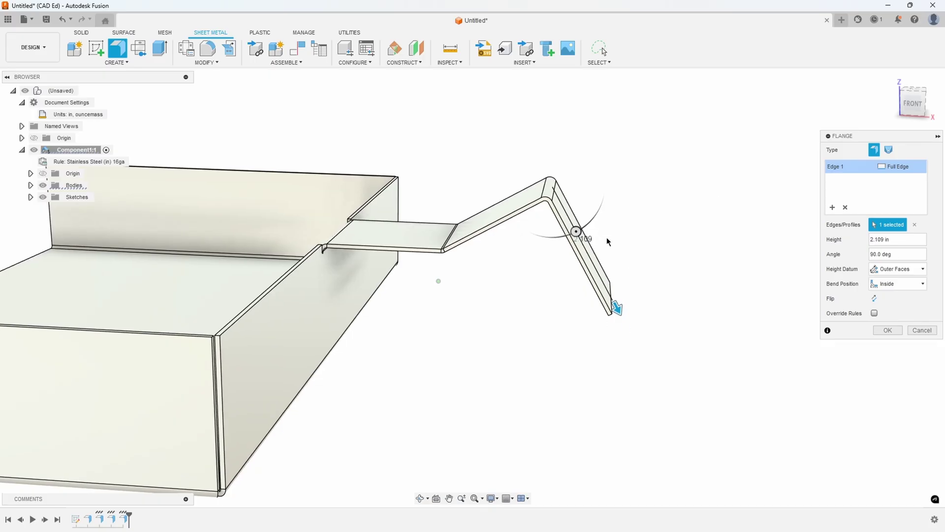
left_click_drag(582, 233, 604, 191)
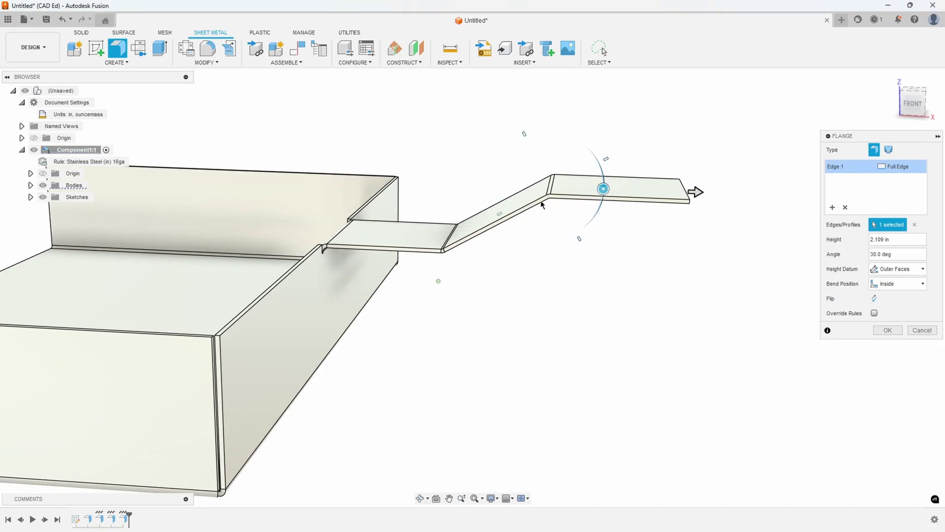
middle_click_drag(768, 199, 635, 225, "shift")
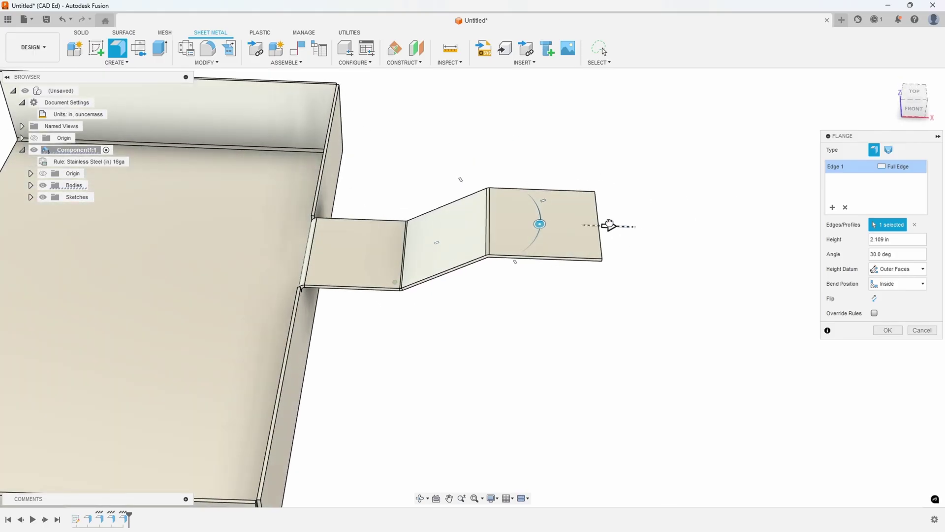
left_click_drag(610, 225, 711, 228)
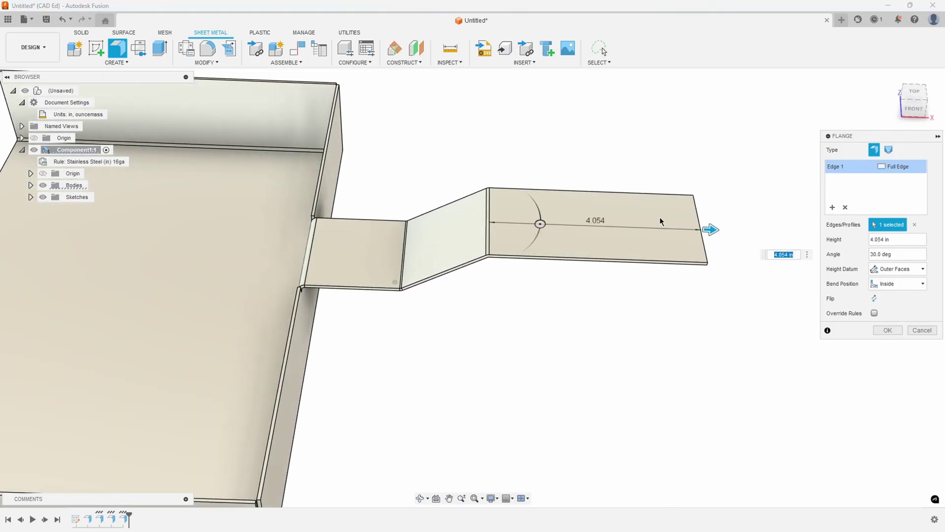
left_click(917, 329)
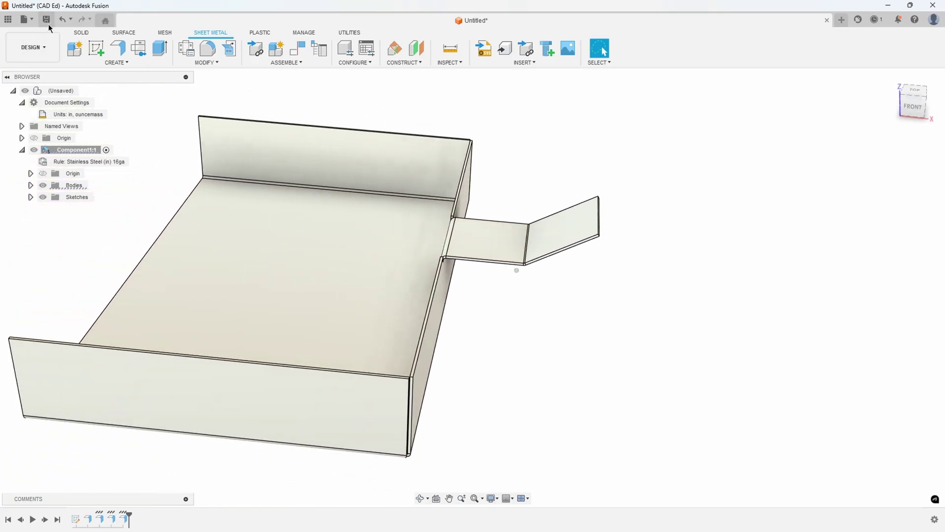
Undo both tab flanges on the long side of the tray
left_click(63, 20)
left_click(63, 20)
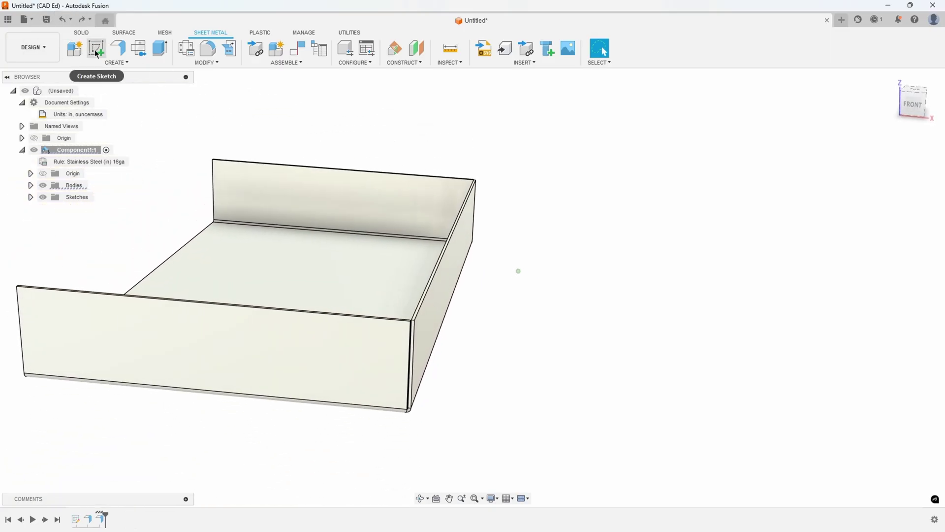
Sketch an open three-line profile on the front origin plane beside the long flange's upper edge: a rising line, a horizontal line and another rising line
left_click(96, 48)
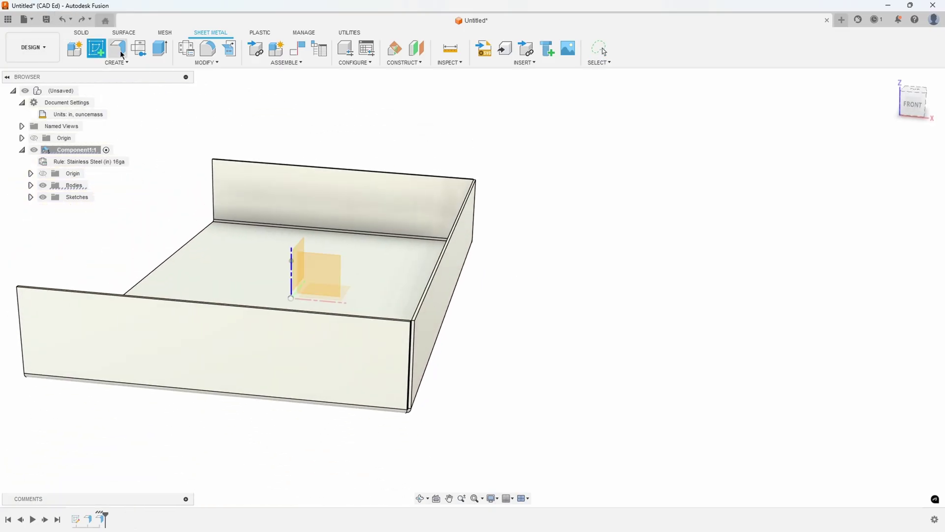
left_click(325, 267)
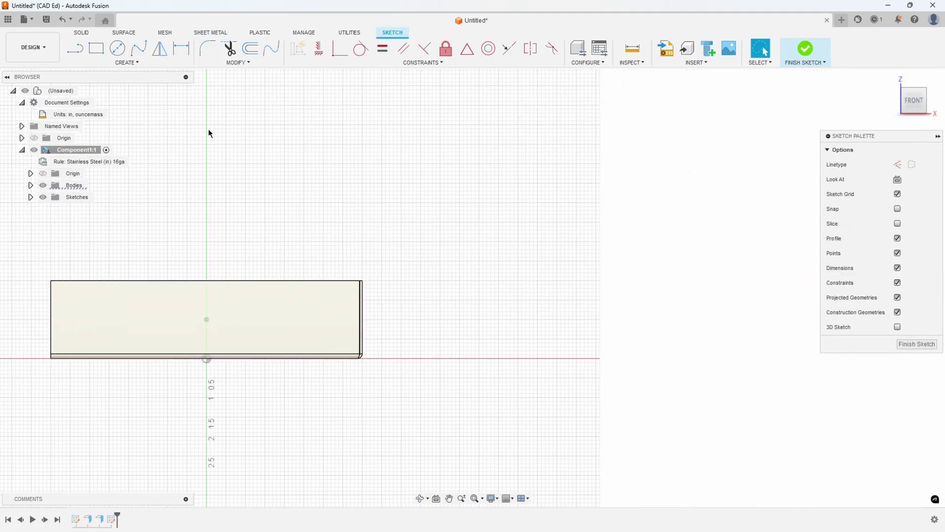
scroll(392, 279, "up", 3)
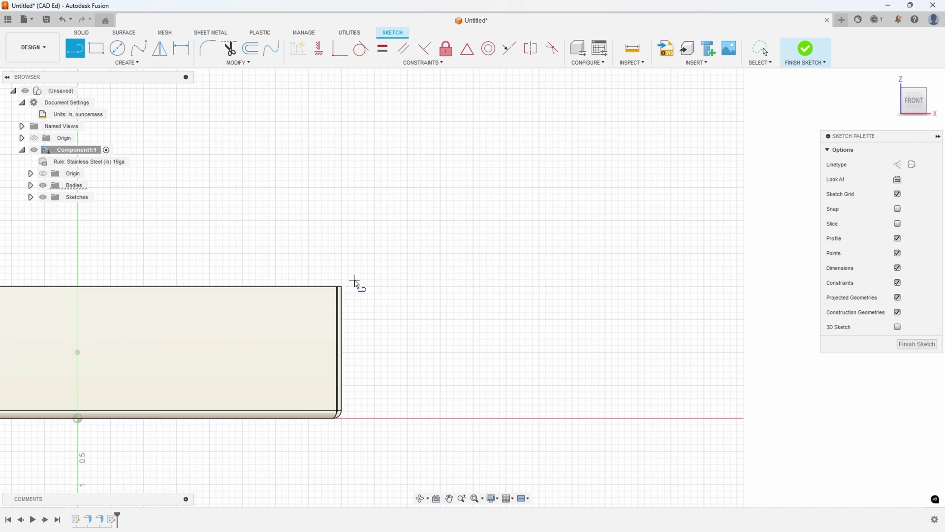
left_click(352, 283)
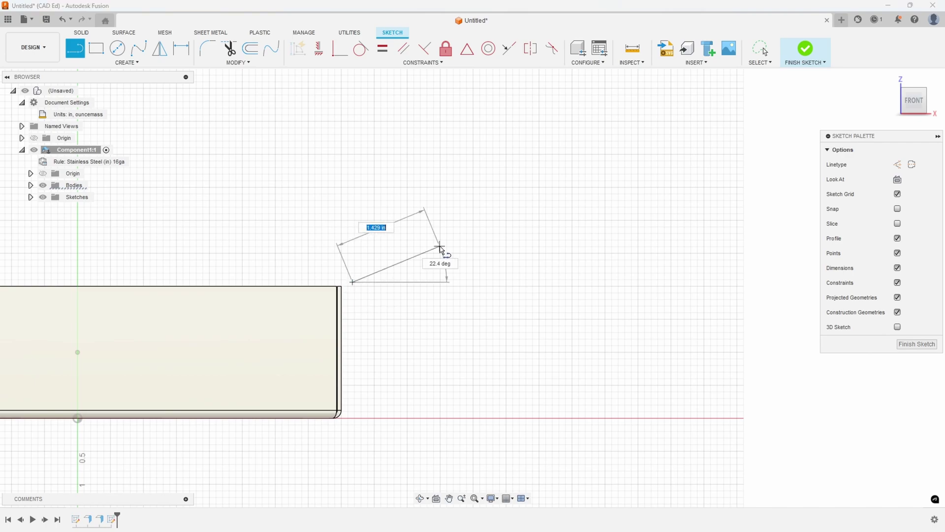
left_click(454, 222)
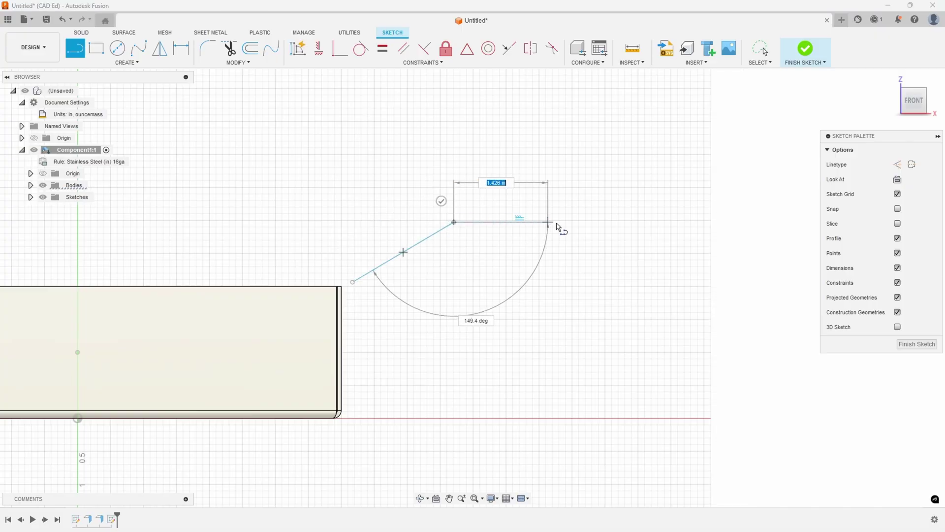
double_click(715, 222)
left_click(715, 223)
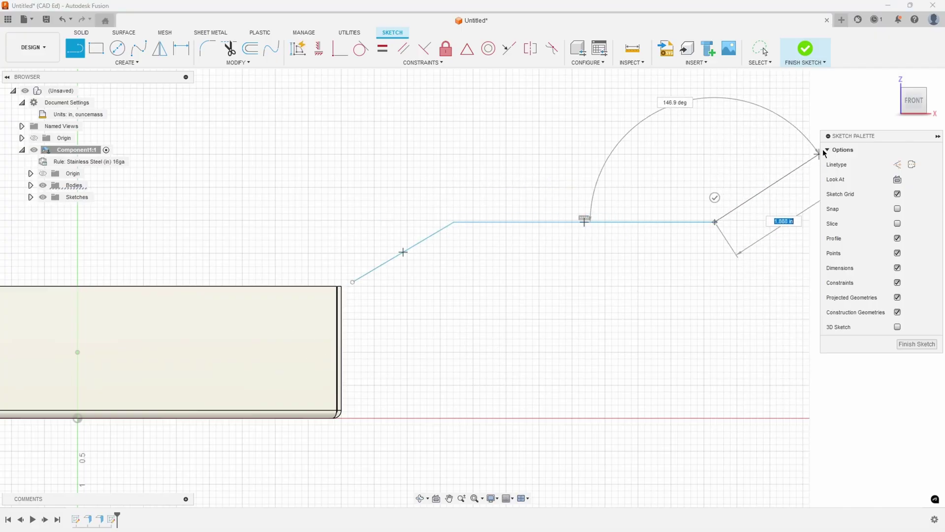
middle_click_drag(802, 143, 743, 158)
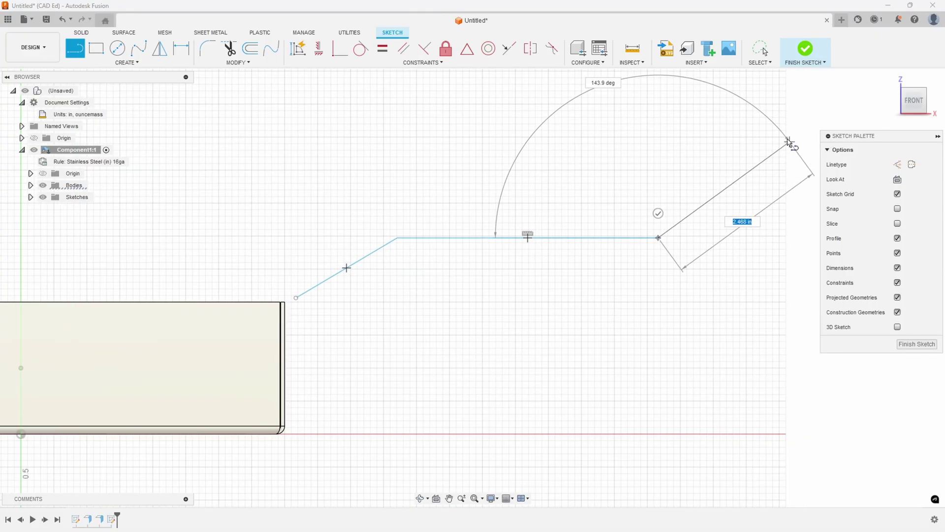
double_click(784, 132)
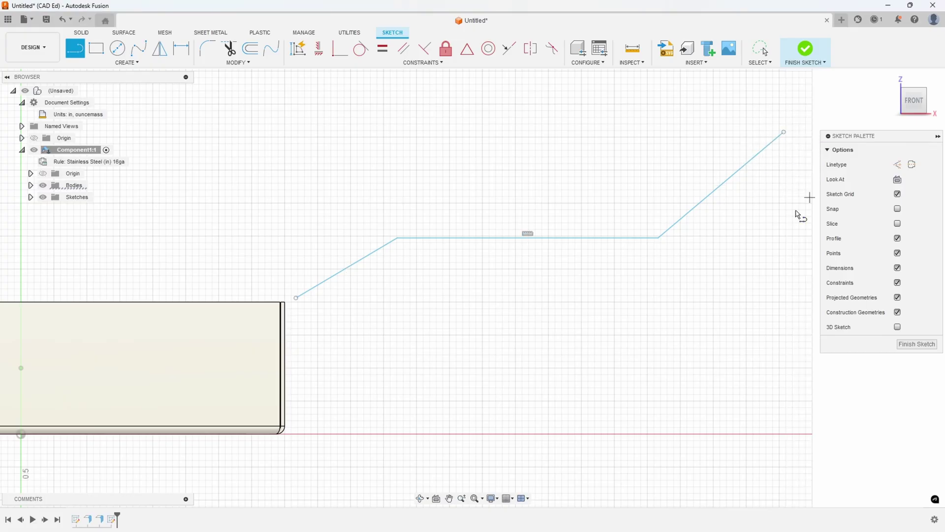
Try a contour flange from the sketched three-line profile along the full upper edge of the tray's long flange
left_click(910, 344)
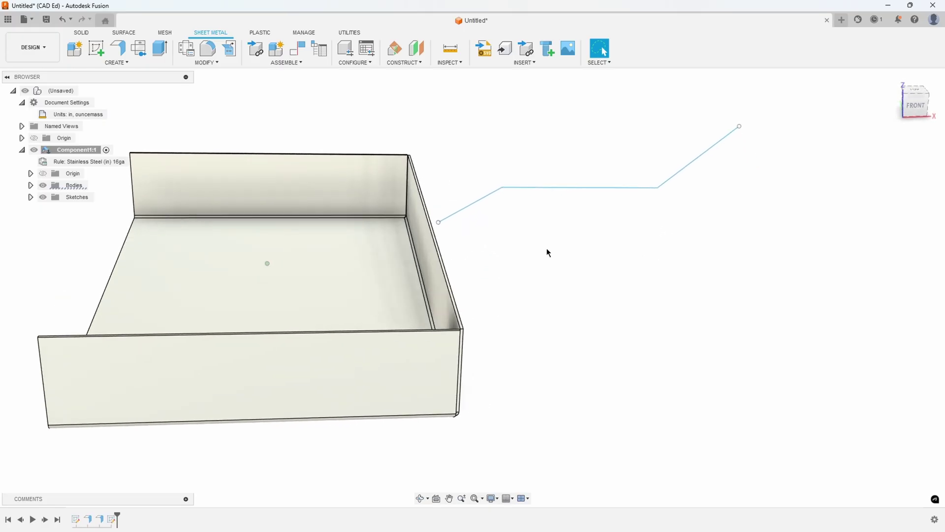
left_click(117, 48)
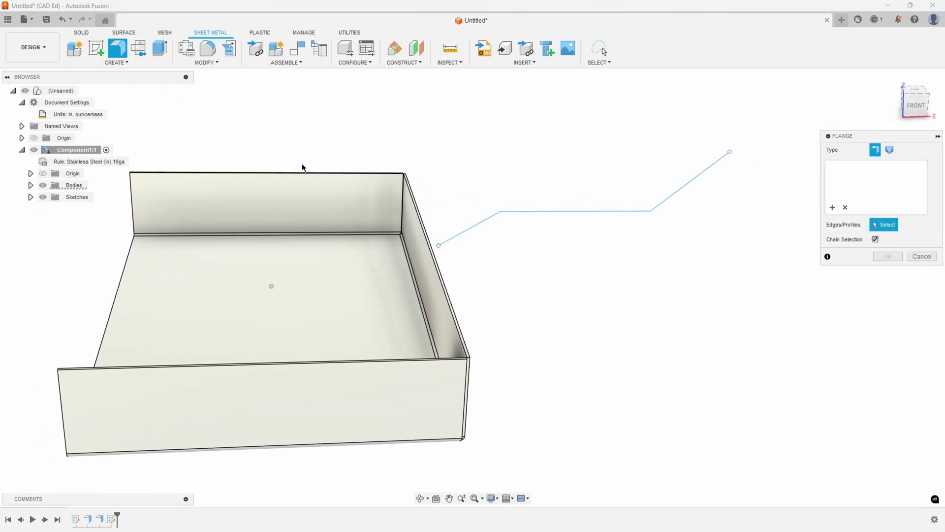
left_click(536, 226)
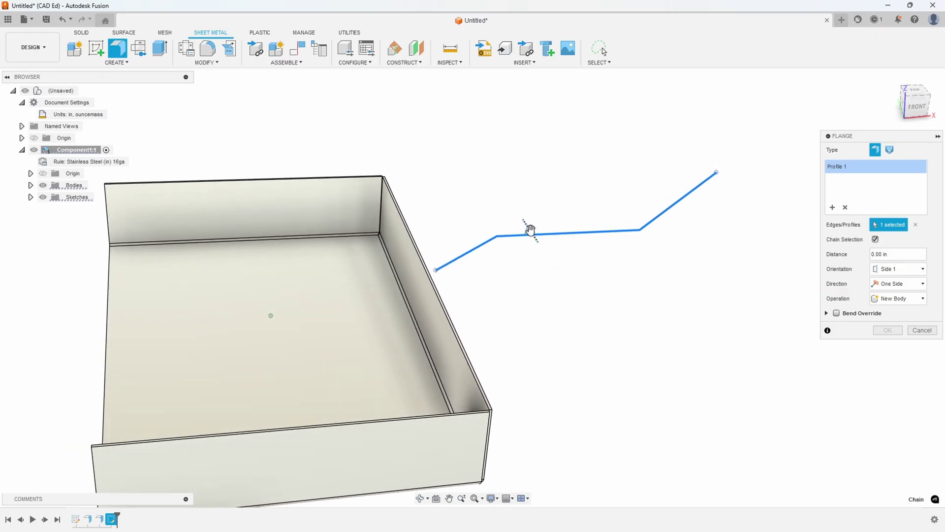
left_click_drag(530, 229, 522, 209)
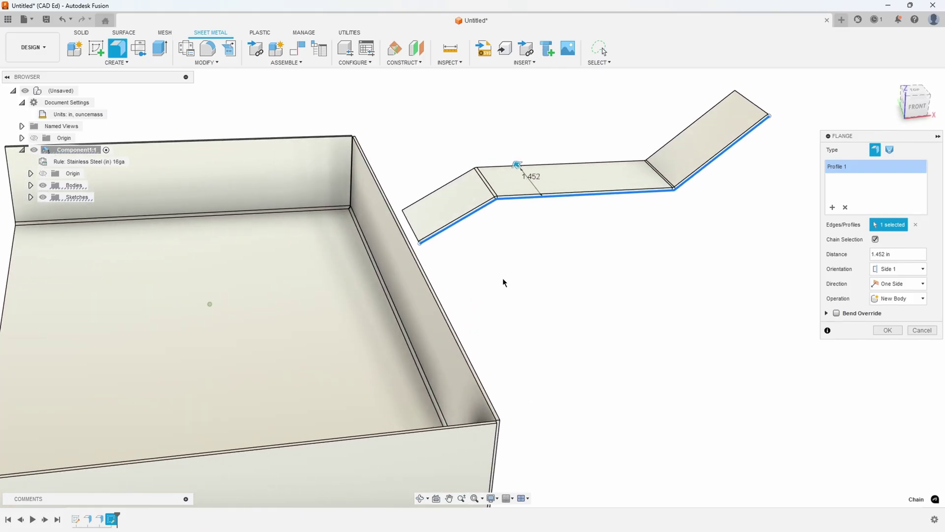
left_click(418, 259)
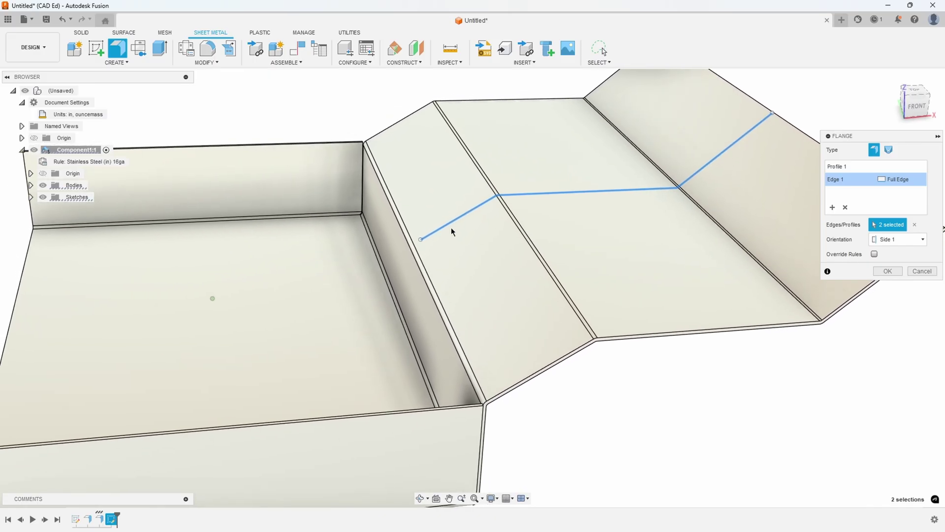
middle_click_drag(424, 248, 565, 243, "shift")
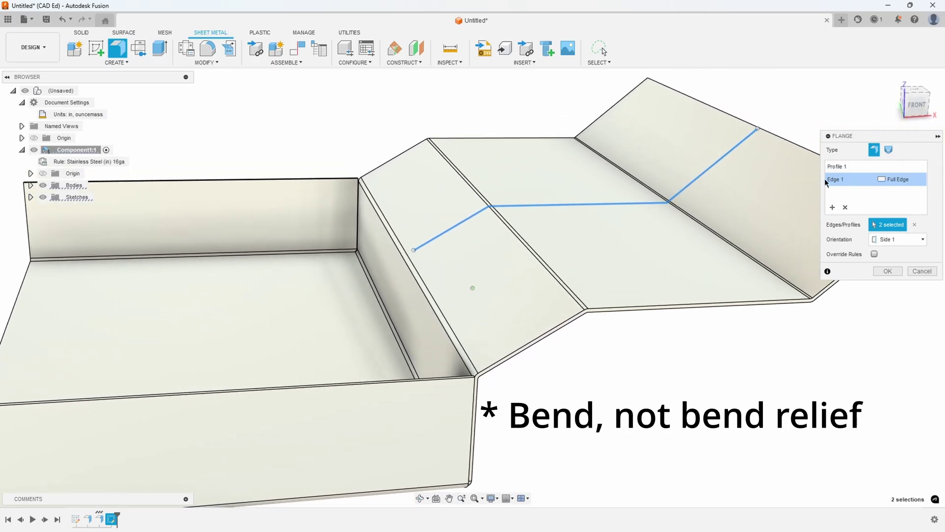
Try limiting the profile flange to a symmetric width with a 1 in distance, and cancel the flange
left_click(921, 180)
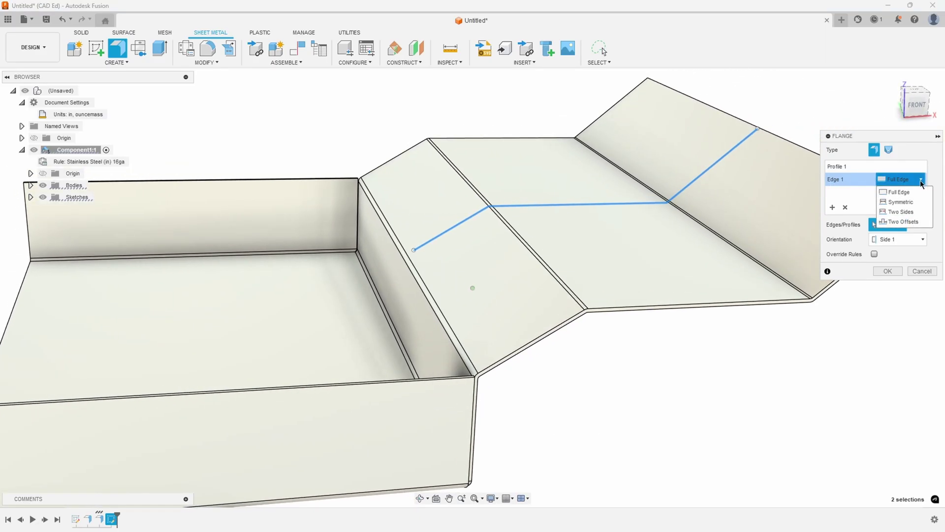
left_click(901, 202)
middle_click_drag(547, 355, 522, 372, "shift")
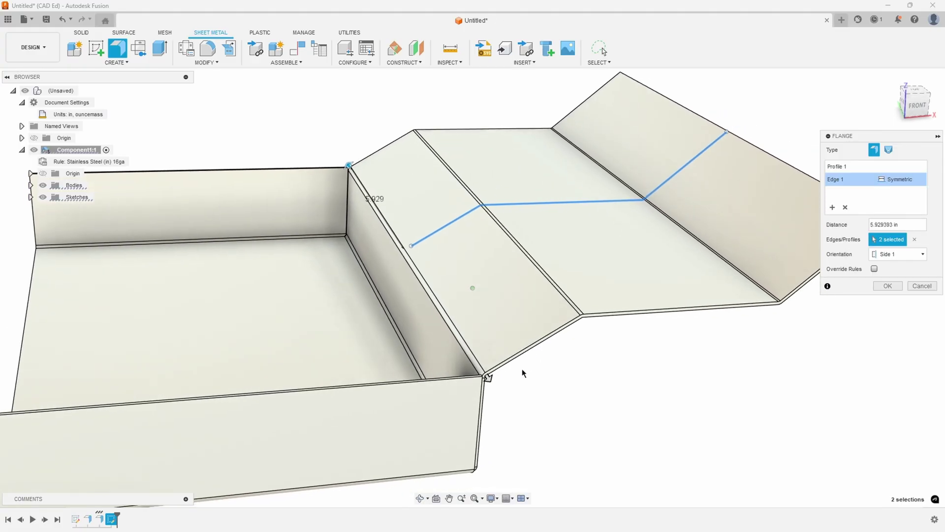
left_click_drag(487, 378, 420, 274)
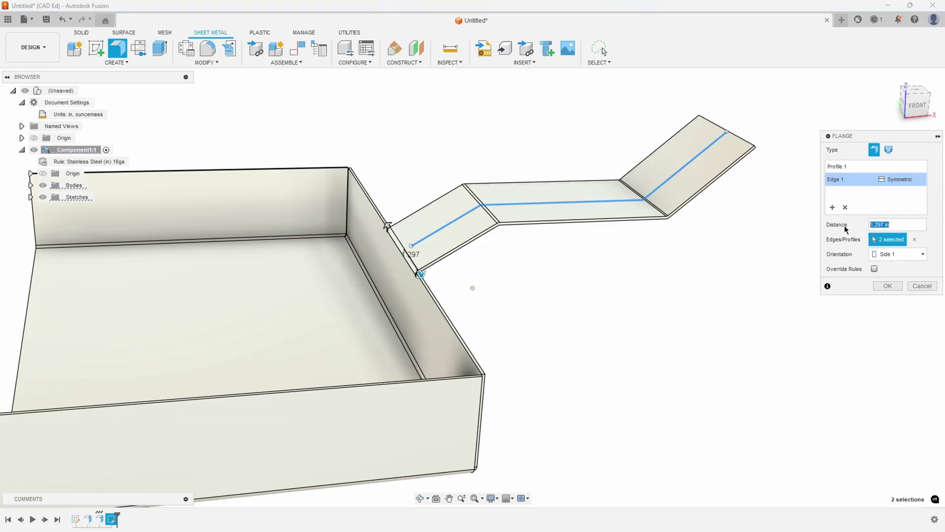
middle_click_drag(407, 244, 422, 227, "shift")
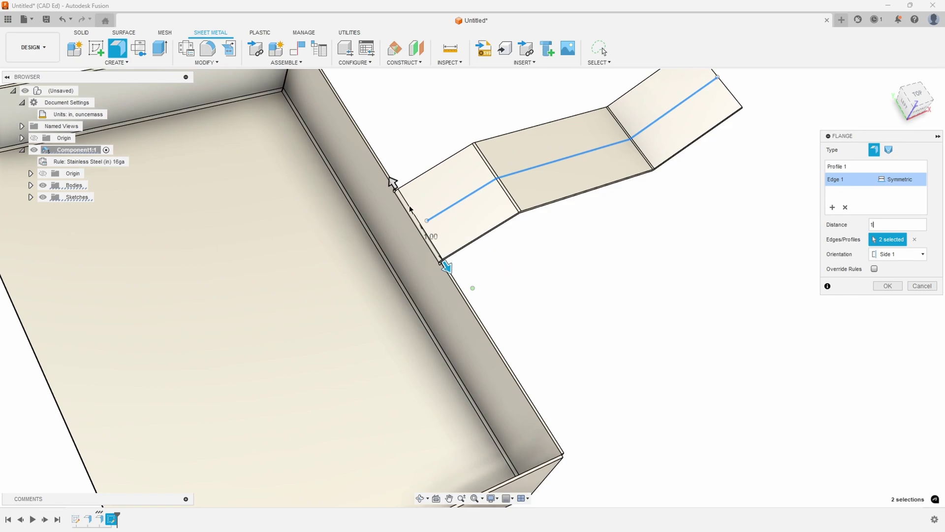
middle_click_drag(435, 180, 426, 128, "shift")
scroll(497, 148, "down", 1)
middle_click_drag(627, 330, 463, 227, "shift")
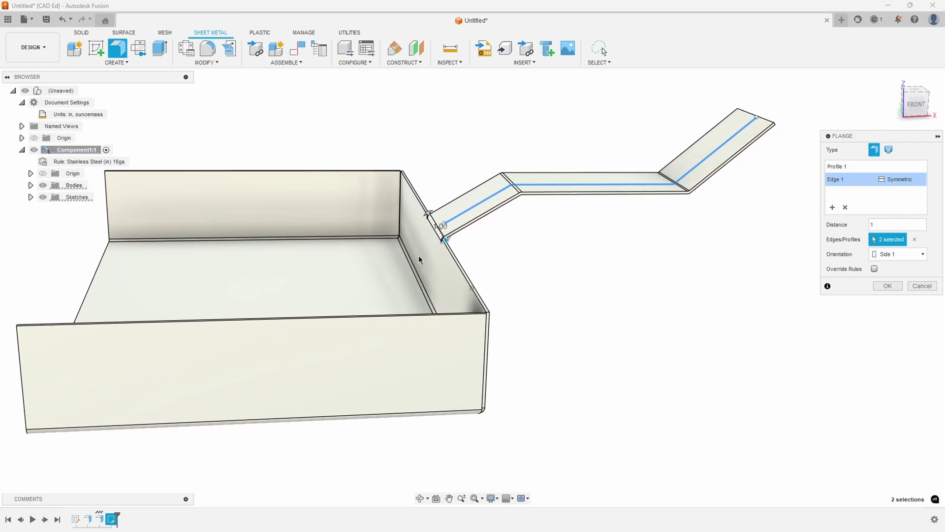
middle_click_drag(419, 255, 406, 252, "shift")
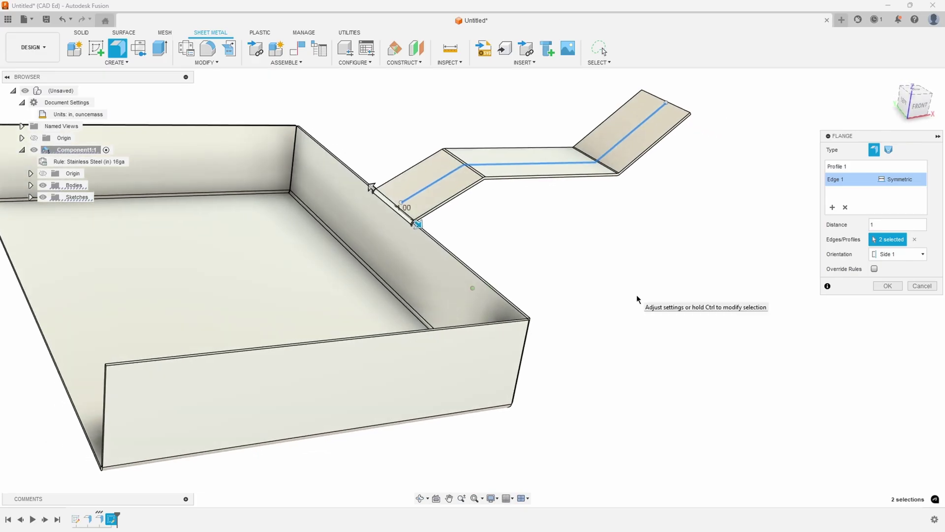
left_click(921, 287)
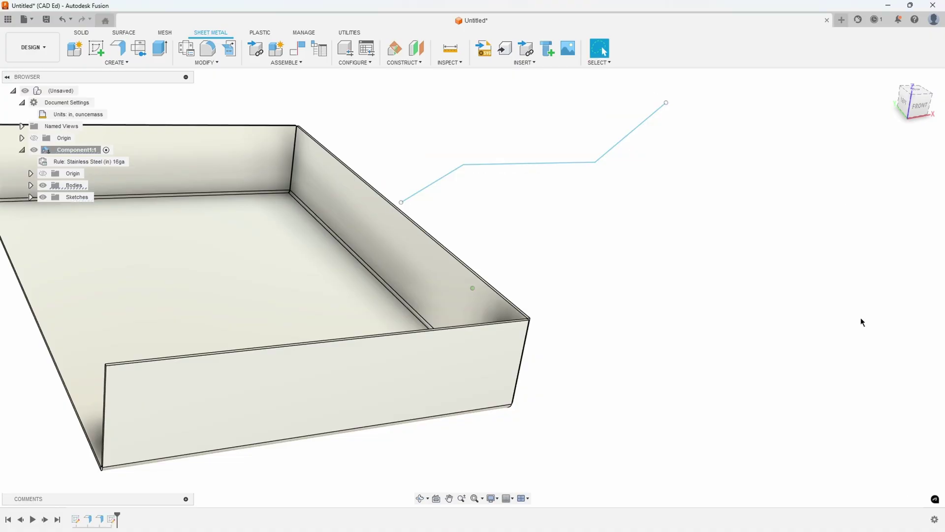
Undo the open profile lines in the existing front-plane sketch and project the long flange's upper outer corner point into it
double_click(114, 521)
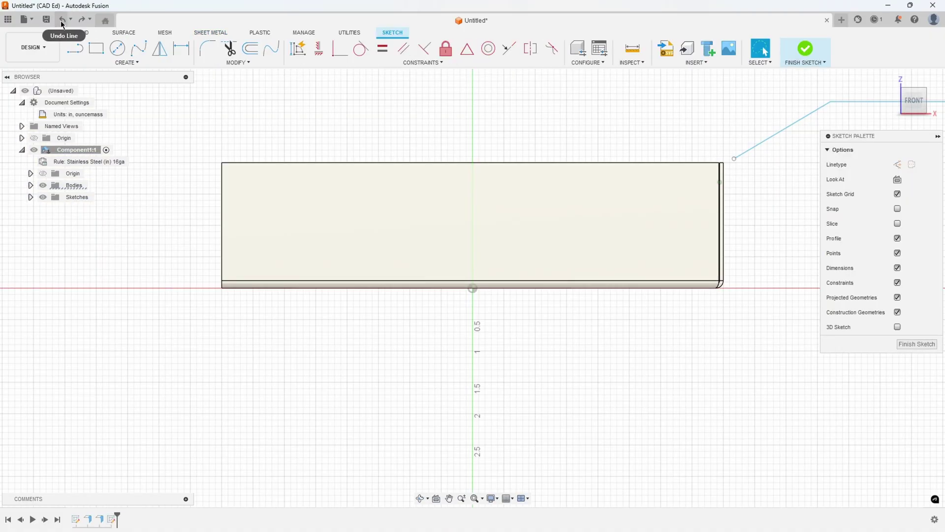
left_click(62, 20)
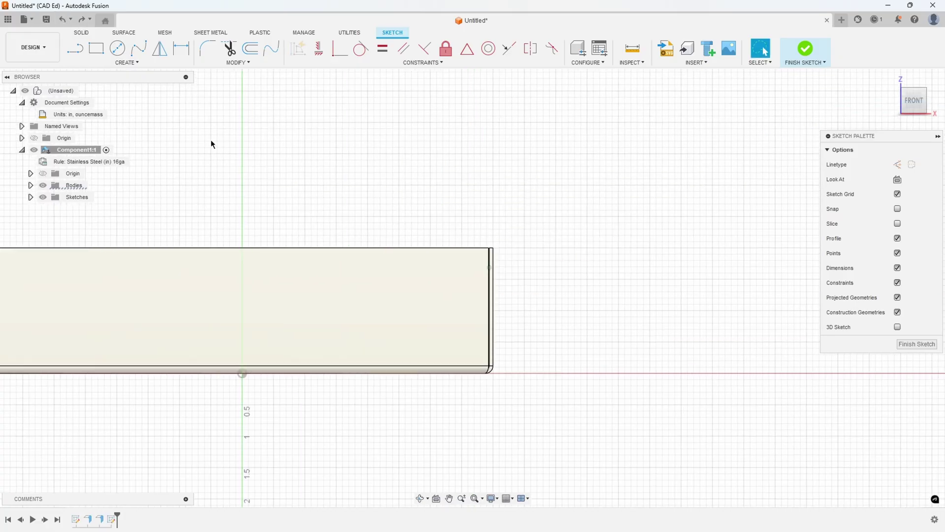
key("p")
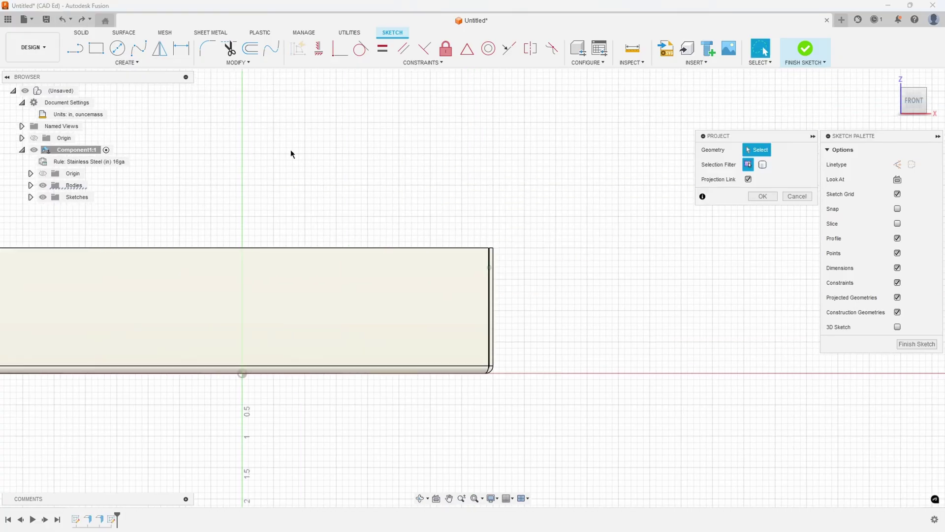
key("Return")
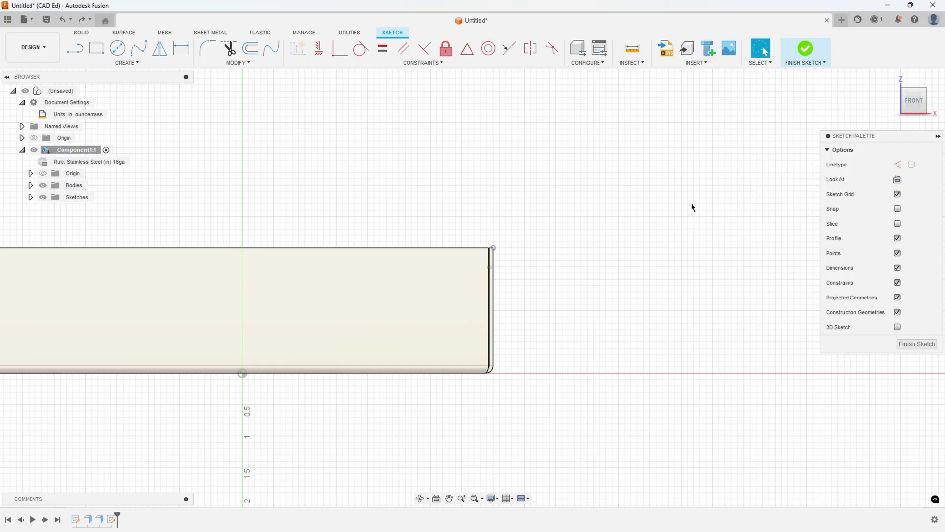
Sketch three connected lines from the projected corner: a horizontal one about 2.57 in long, a rising one at about 158 degrees, and another horizontal one
left_click(78, 51)
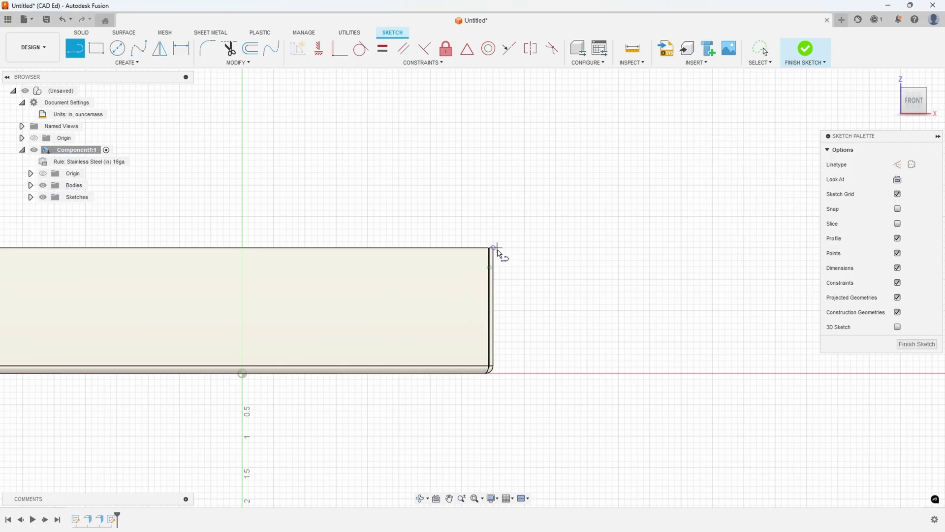
left_click(493, 248)
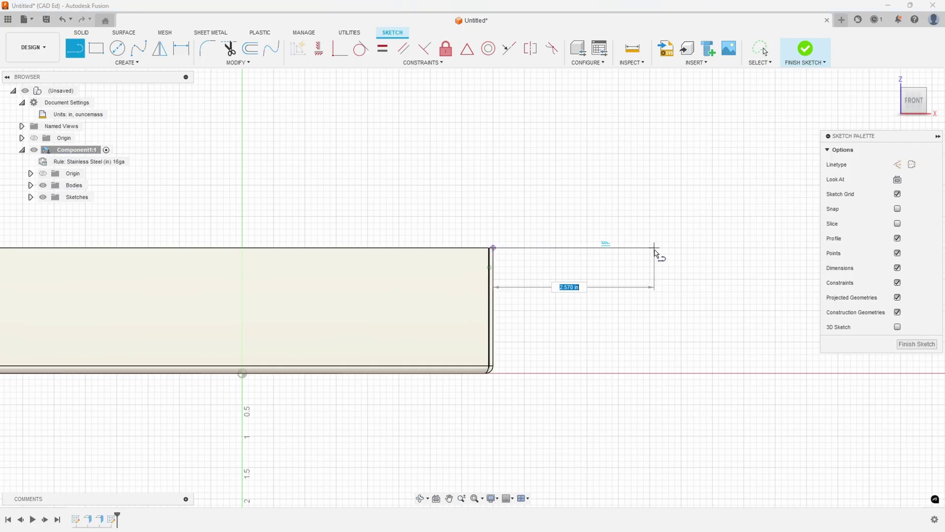
left_click(655, 249)
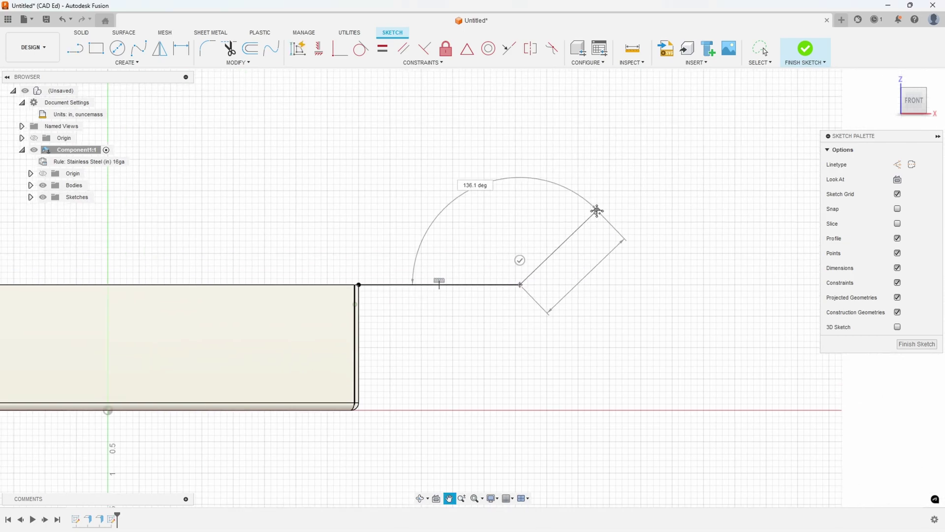
middle_click_drag(738, 192, 604, 229)
left_click(738, 196)
middle_click_drag(740, 198, 566, 207)
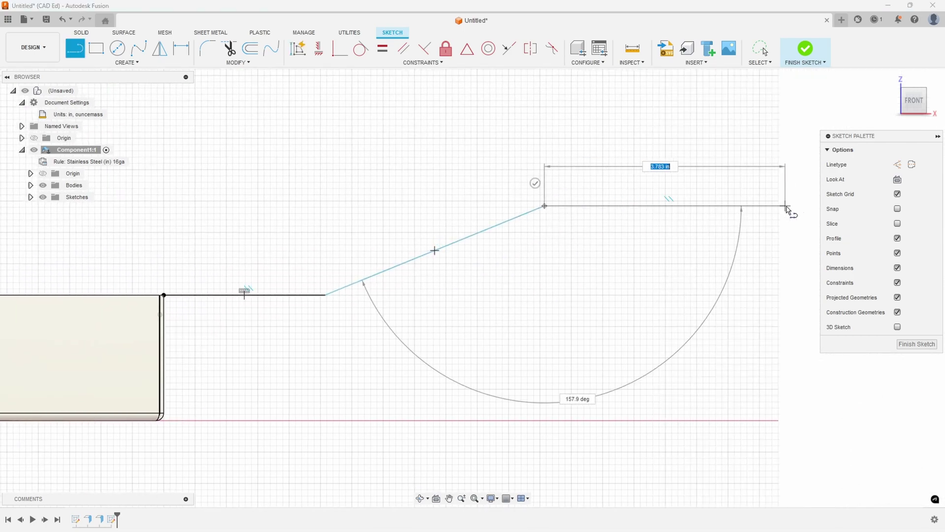
left_click(797, 206)
left_click(797, 182)
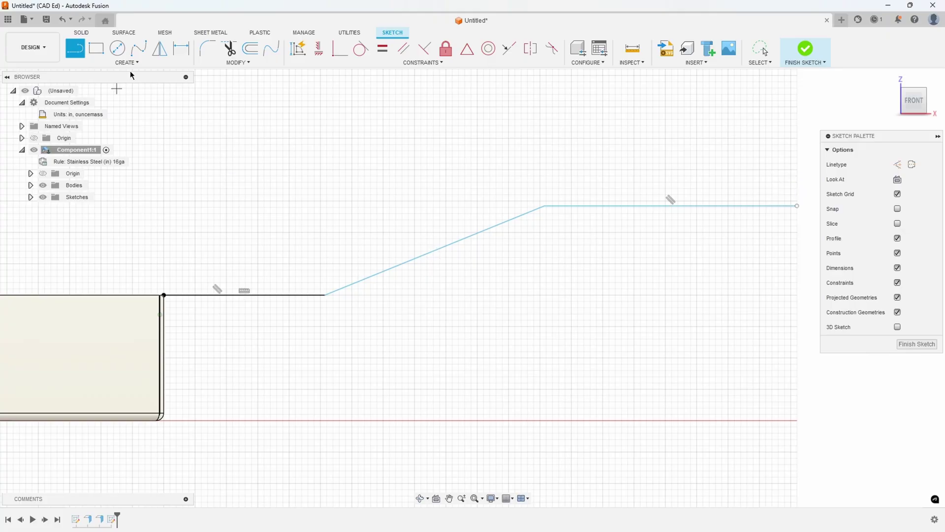
Dimension the first horizontal line, starting at the tray corner, to 2 in
left_click(189, 56)
left_click(232, 295)
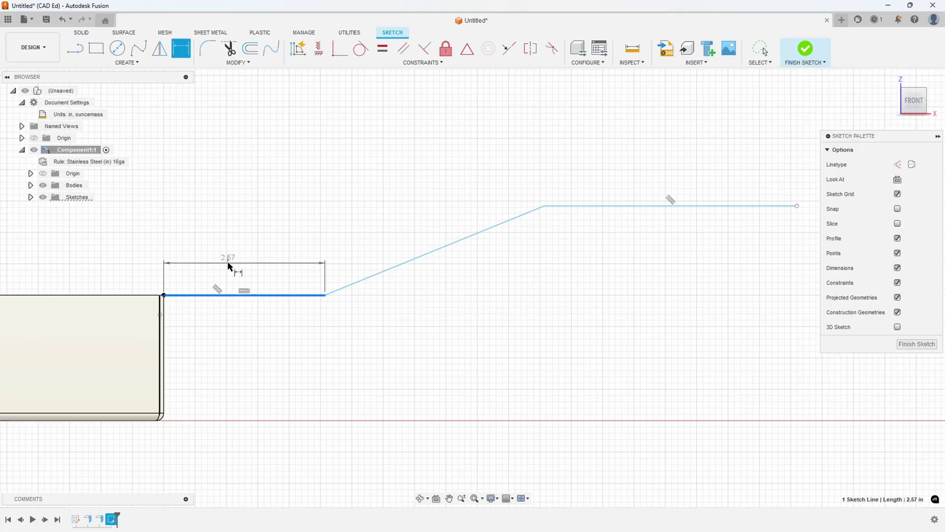
left_click(241, 262)
type("2")
key("Return")
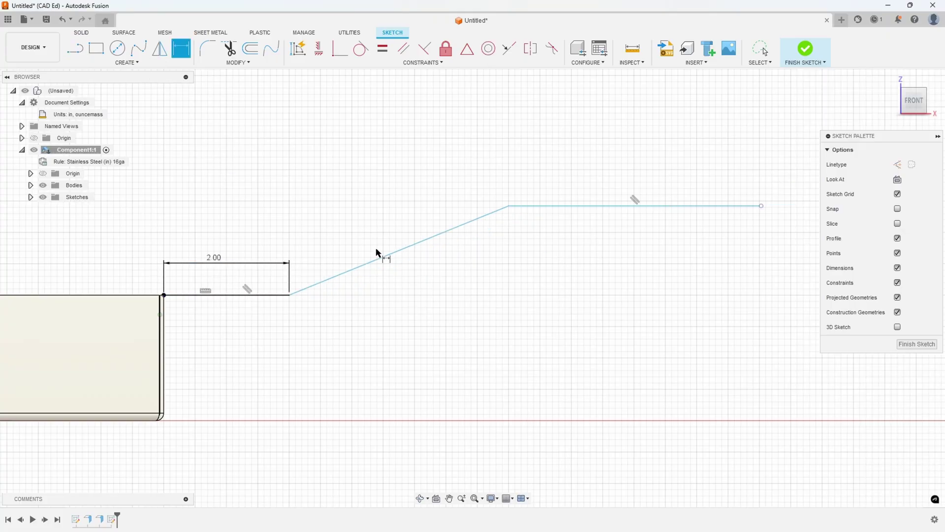
Dimension the angle between the first horizontal line and the rising line to 160 degrees
left_click(270, 296)
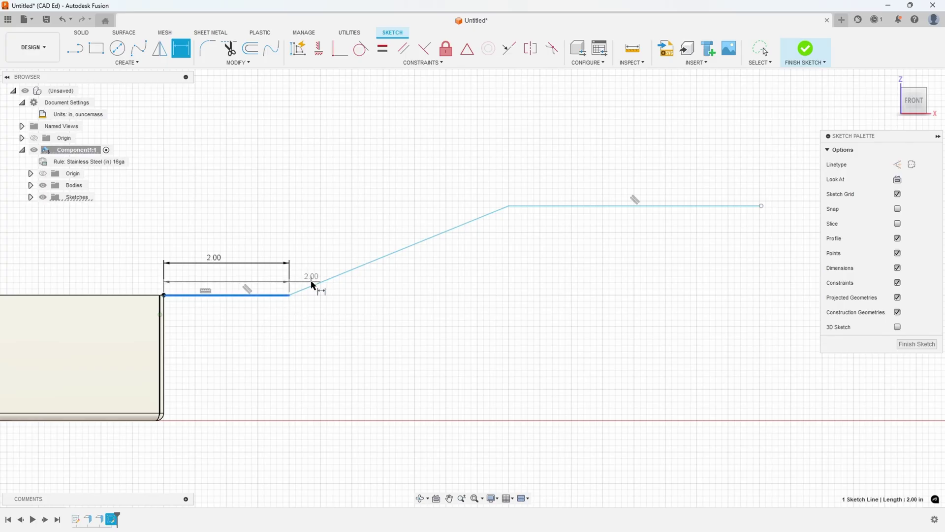
left_click(311, 286)
left_click(275, 245)
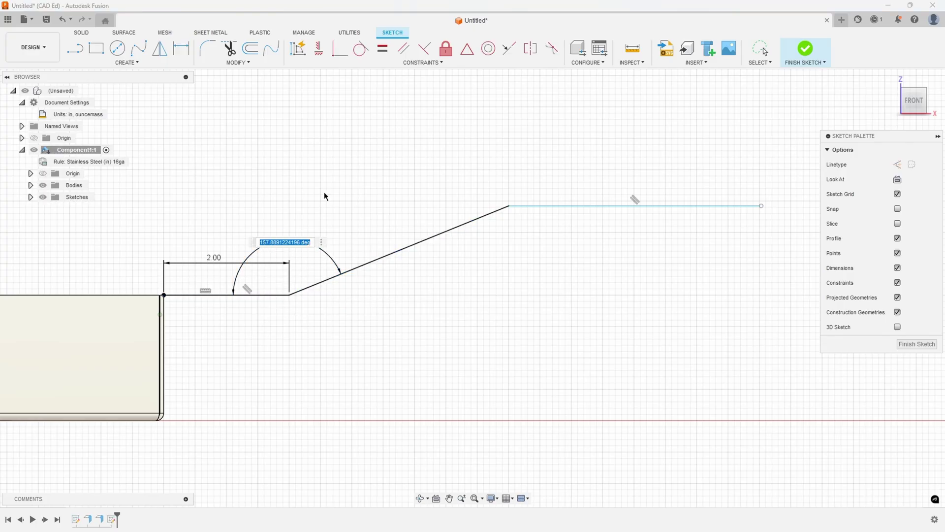
type("160")
key("Return")
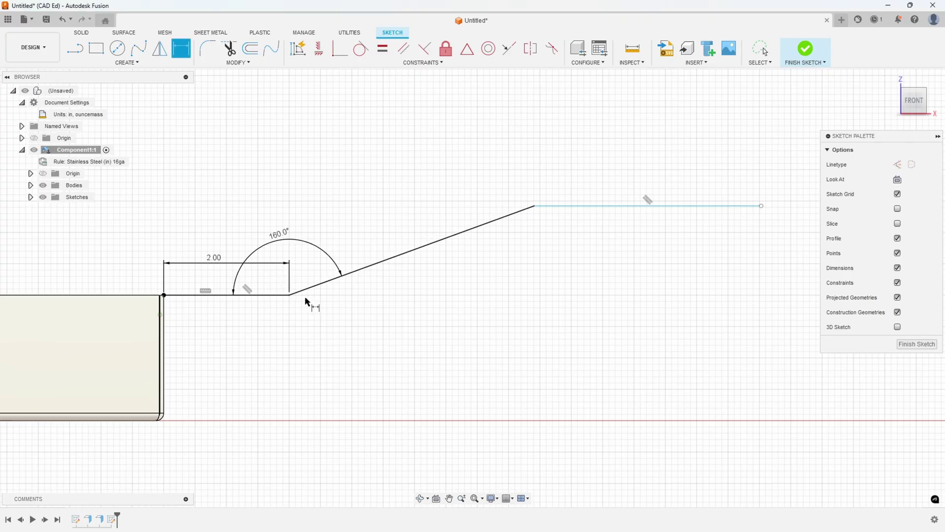
Dimension the horizontal distance between the rising line's two endpoints to 4 in
left_click(290, 296)
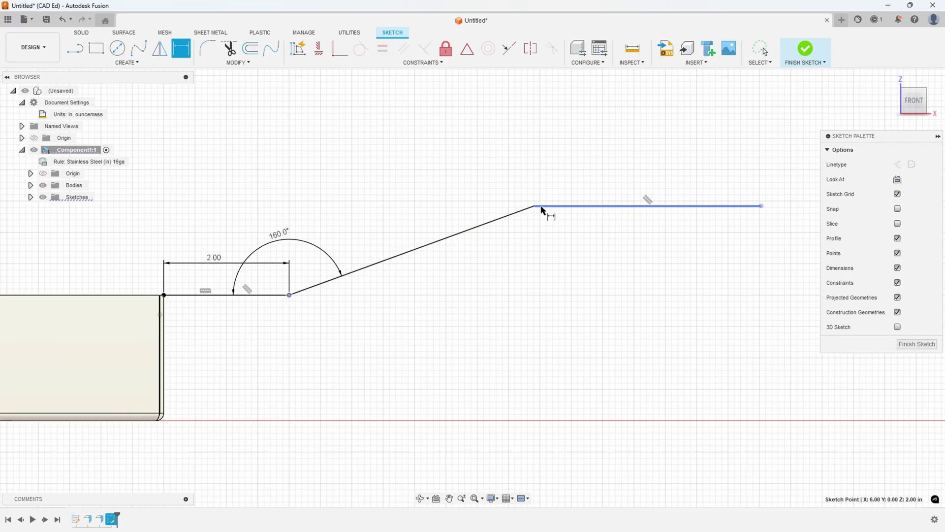
left_click(537, 207)
left_click(412, 319)
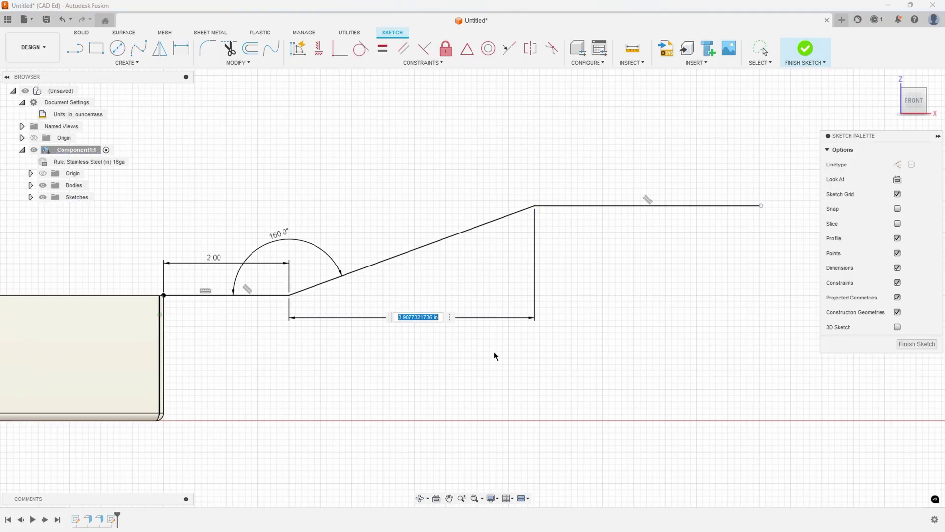
type("4")
key("Return")
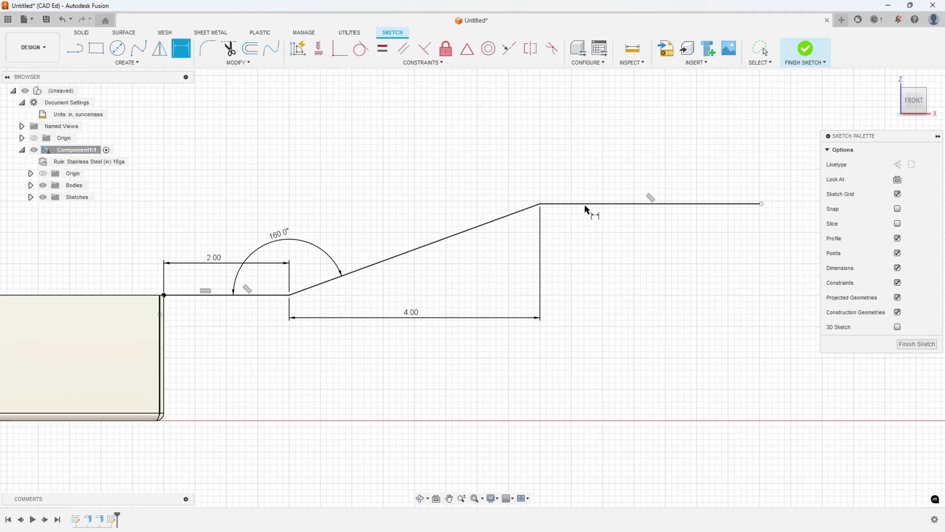
Dimension the outer horizontal line to 4 in and finish the sketch
left_click(616, 205)
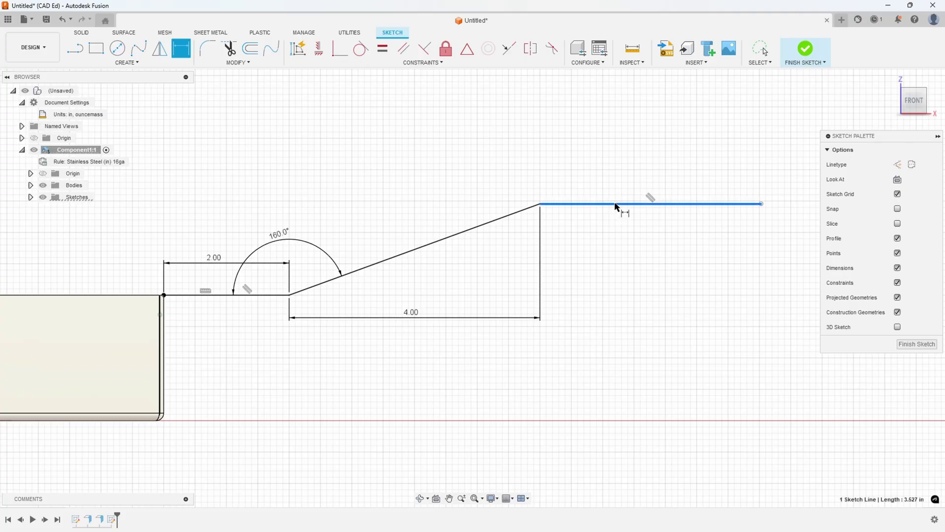
left_click(631, 176)
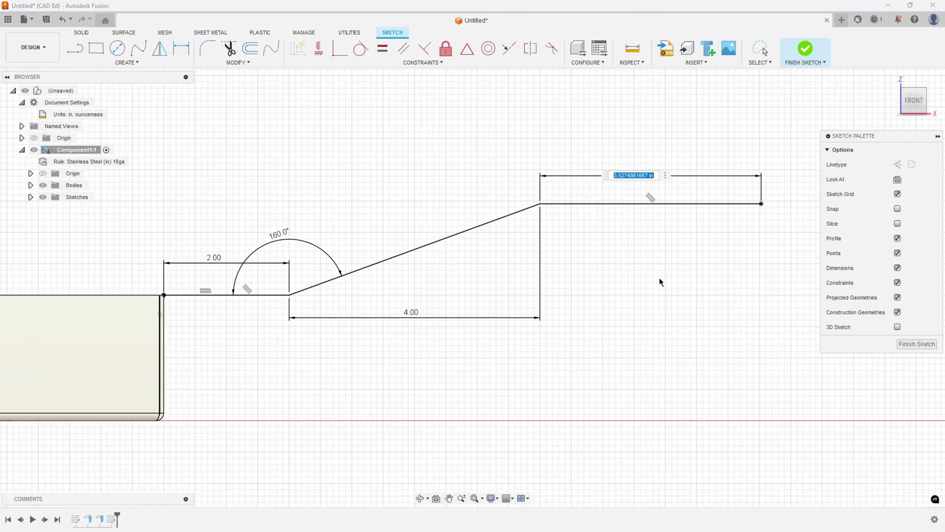
type("4")
key("Return")
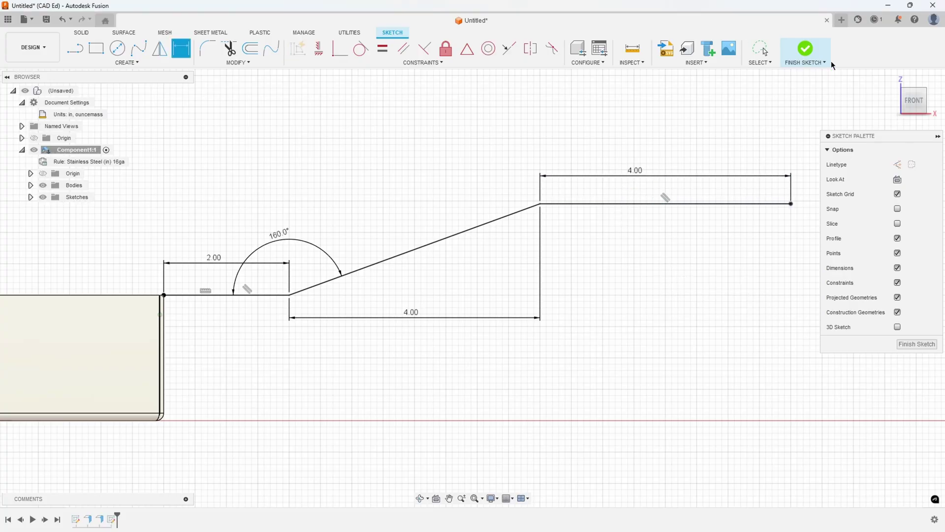
left_click(805, 49)
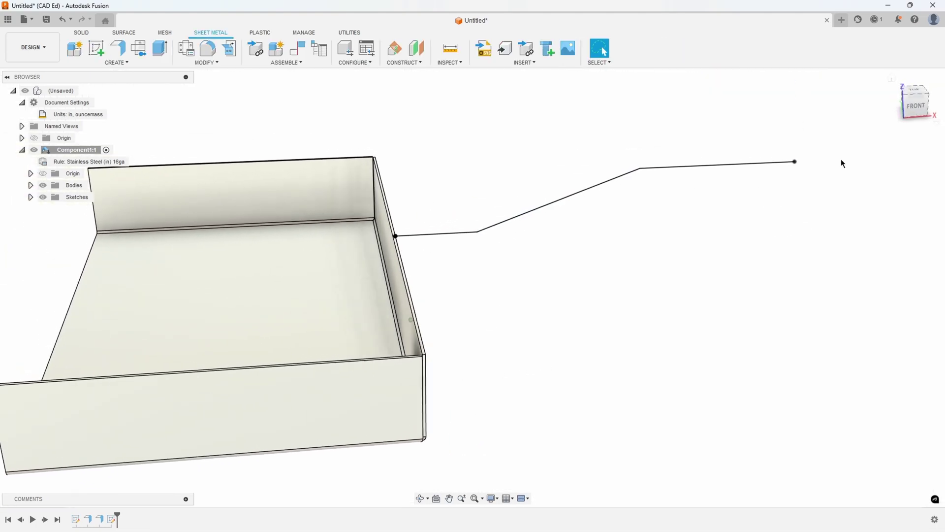
Start a flange from the dimensioned open profile and attach it to the full upper edge of the long flange
left_click(118, 48)
left_click(526, 217)
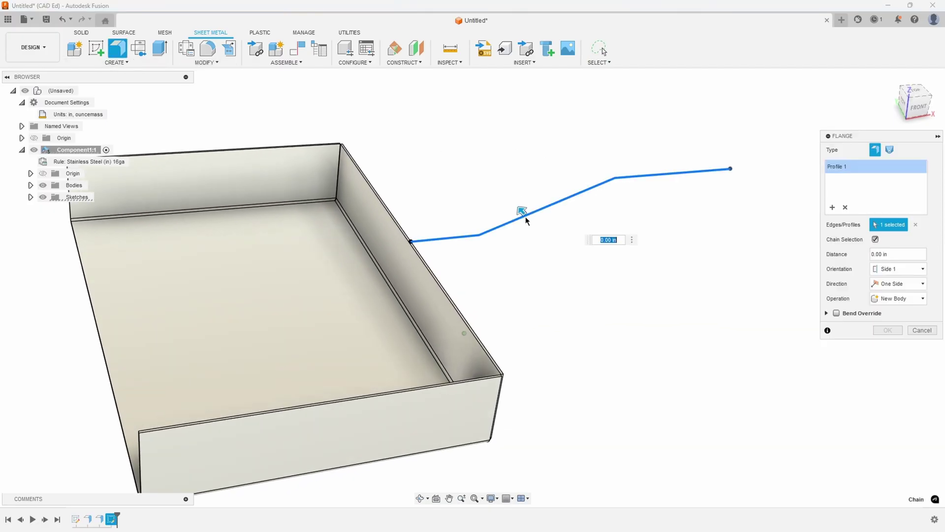
left_click(400, 226)
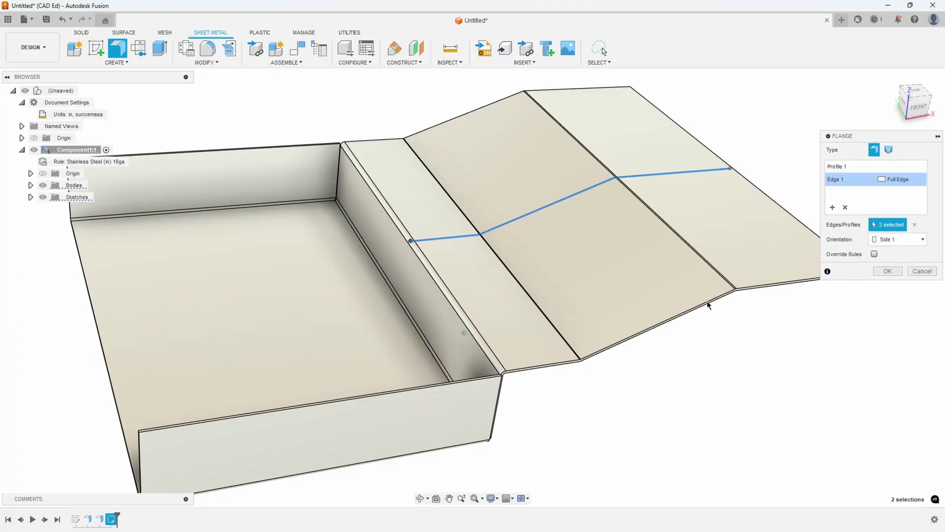
middle_click_drag(606, 226, 869, 197, "shift")
Limit the profile flange to a symmetric width with a 0.75 in distance and create it
left_click(919, 181)
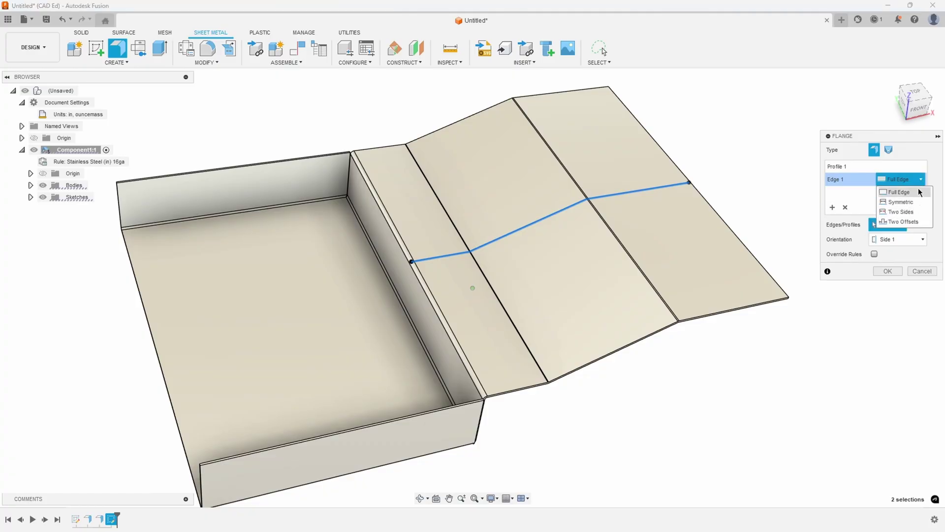
left_click(899, 202)
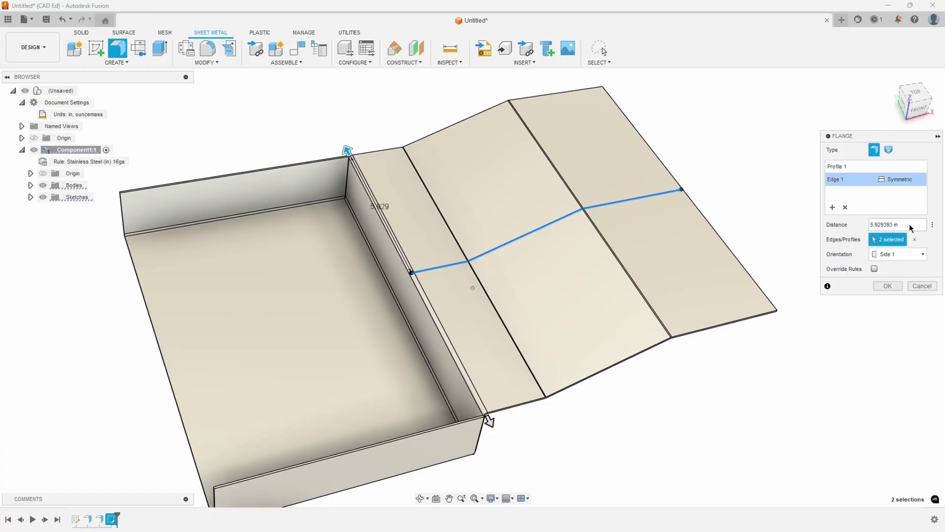
left_click(882, 227)
key("BackSpace")
middle_click_drag(844, 228, 751, 324, "shift")
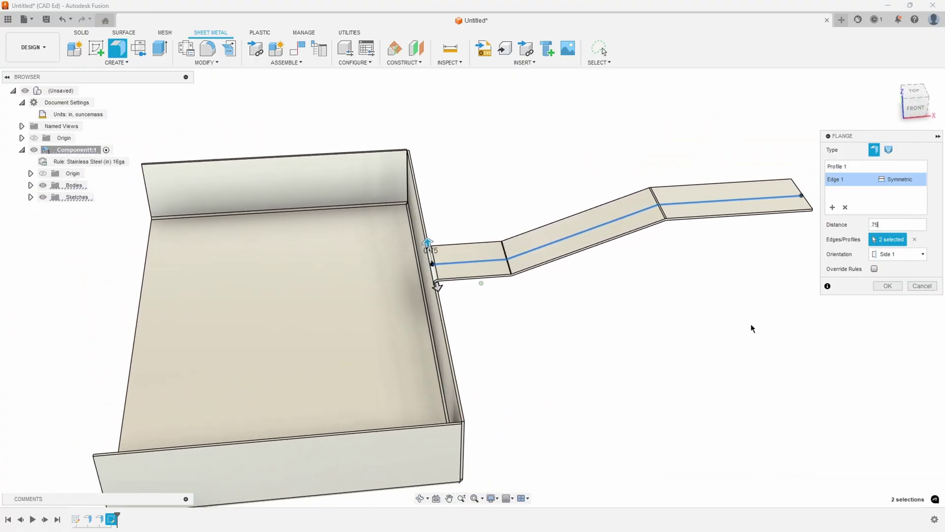
left_click(888, 285)
scroll(615, 394, "down", 5)
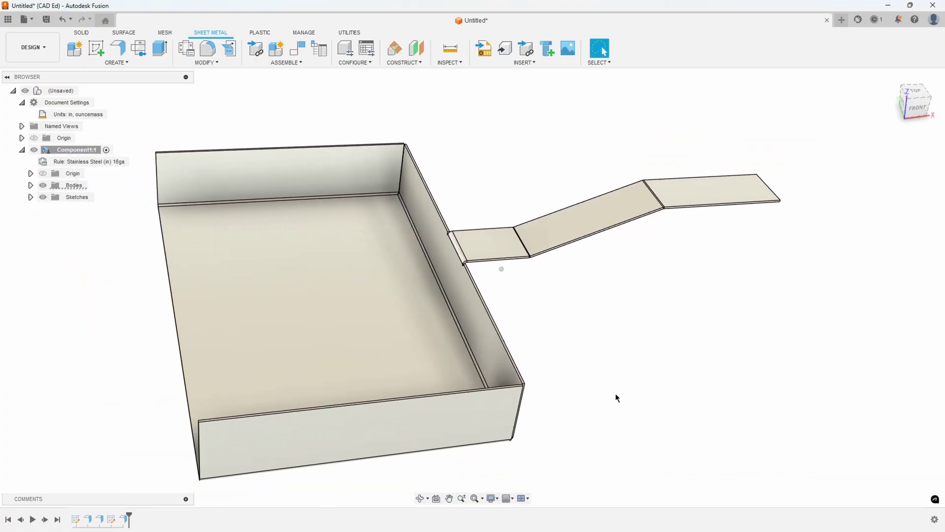